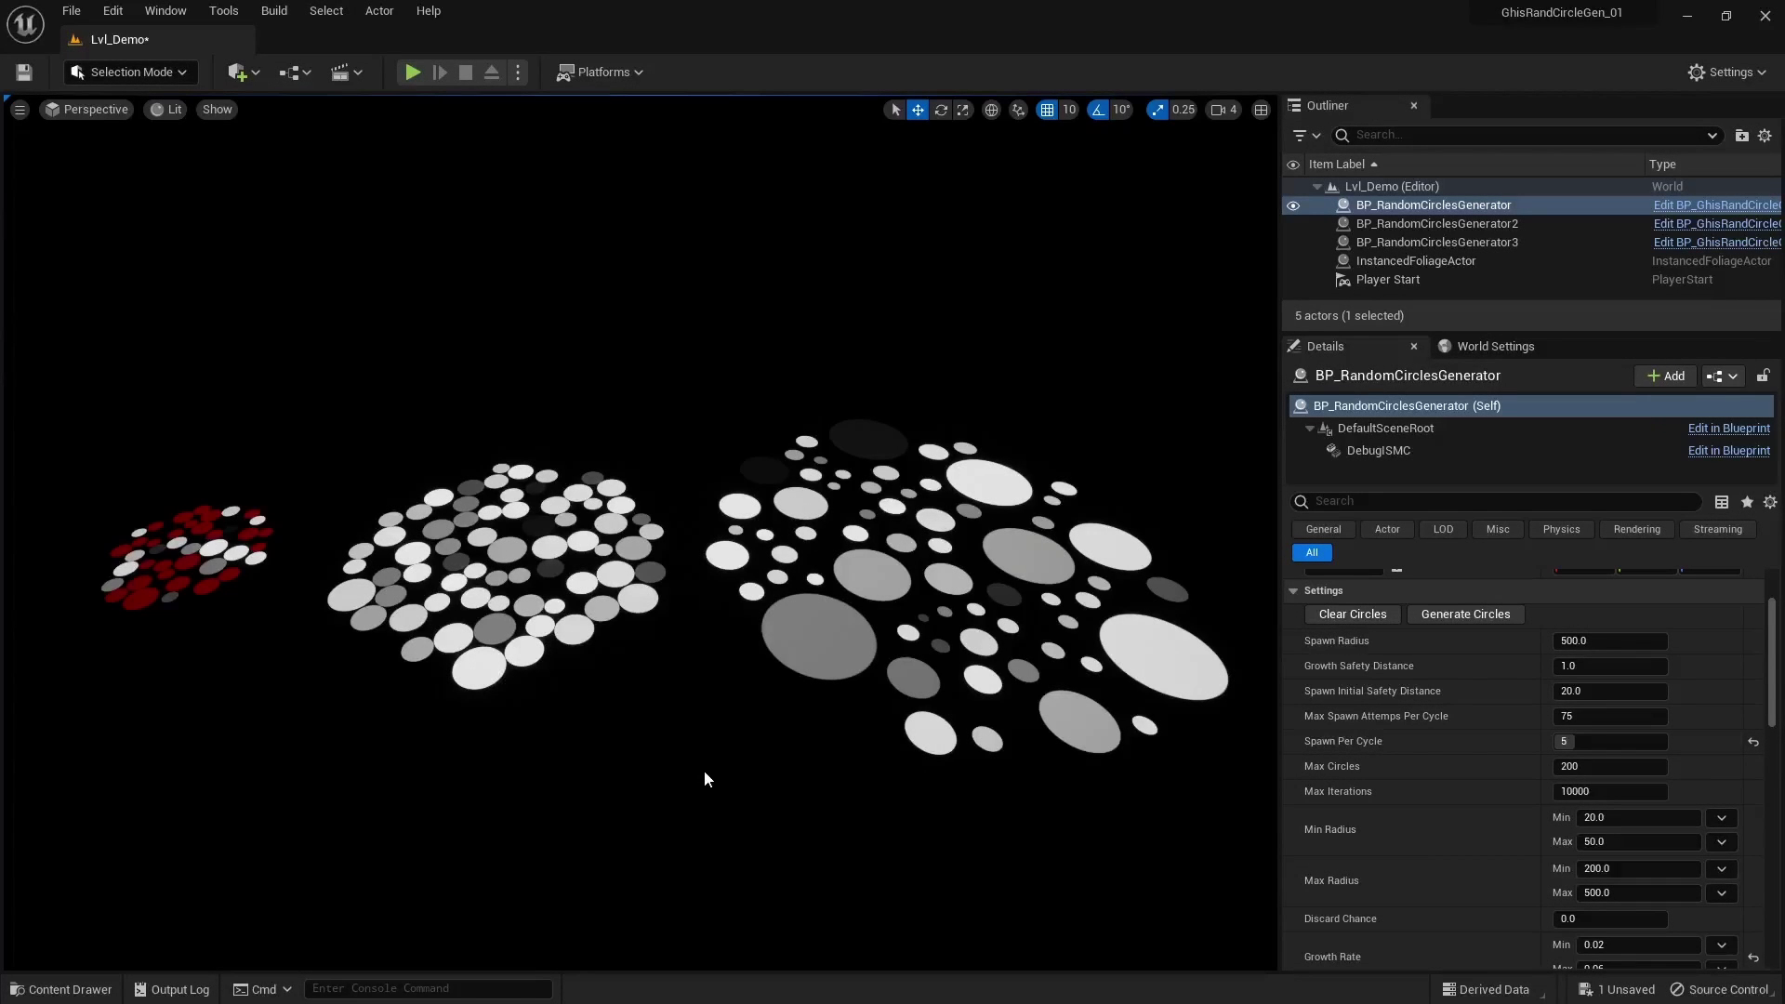
Clear the selection so all three circle fields in Lvl_Demo appear without outlines.
{"action": "left_click", "coordinate": [701, 772]}
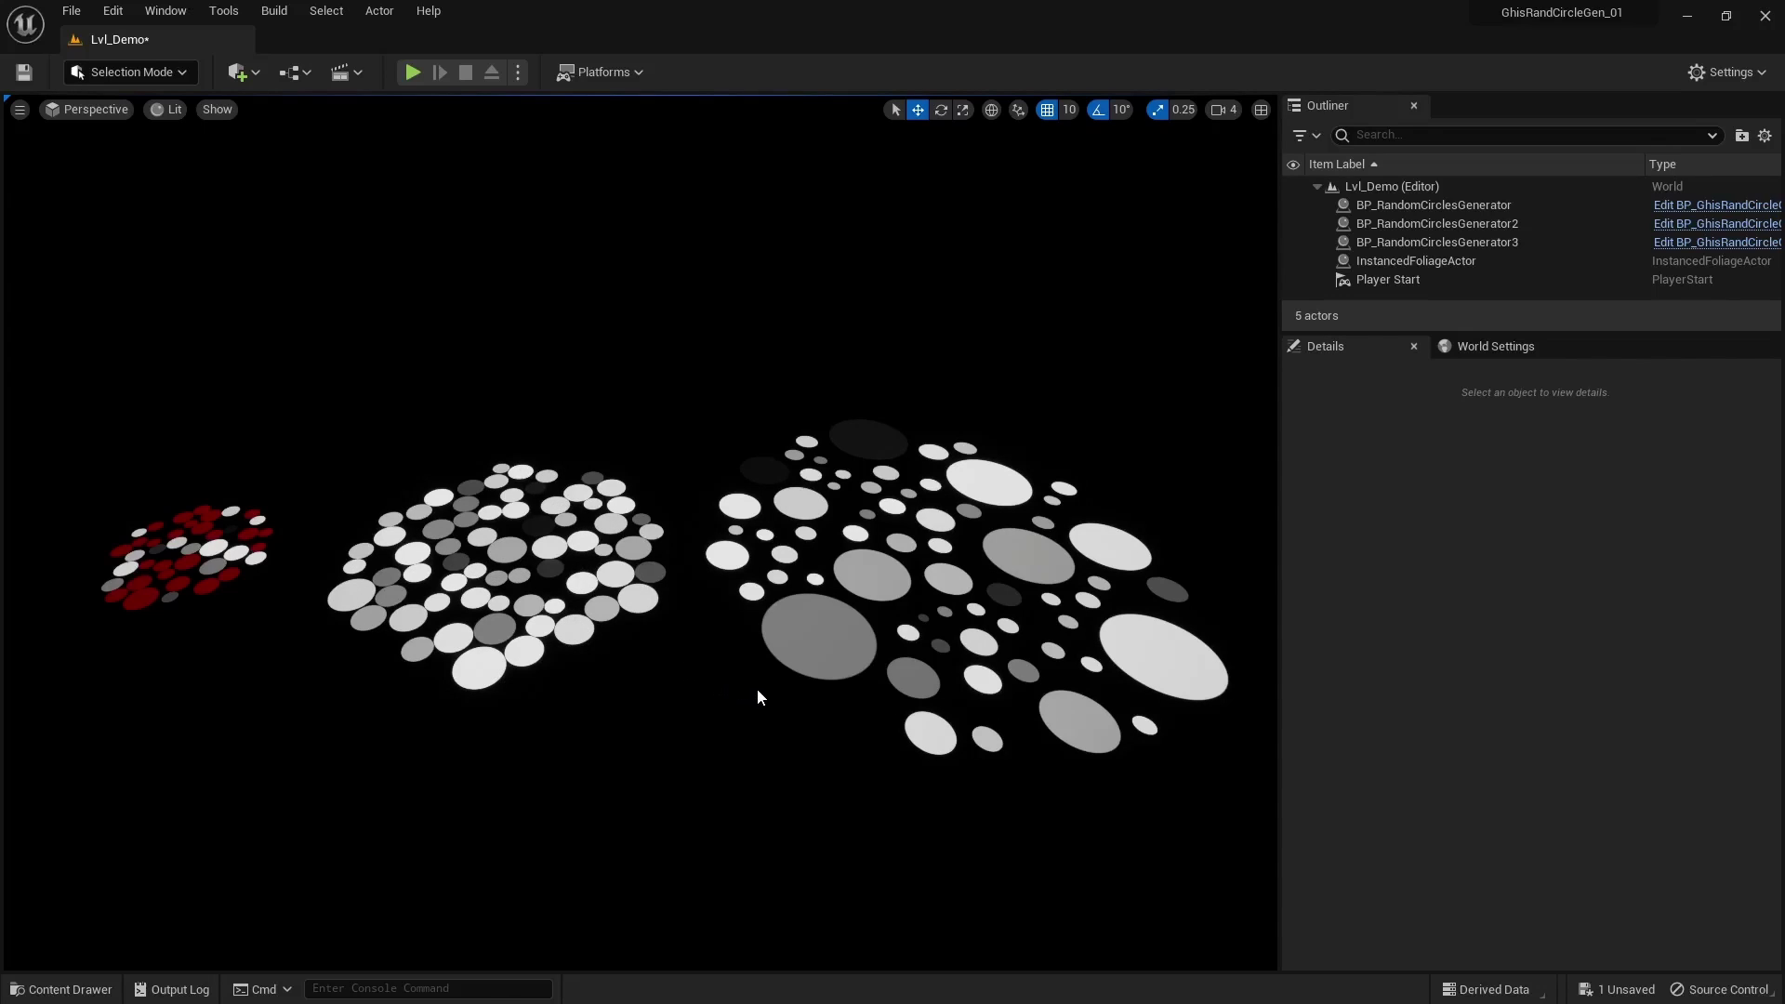
Briefly select the large generator, then fly toward the middle cluster and pull back to all three fields.
{"action": "left_click", "coordinate": [807, 643]}
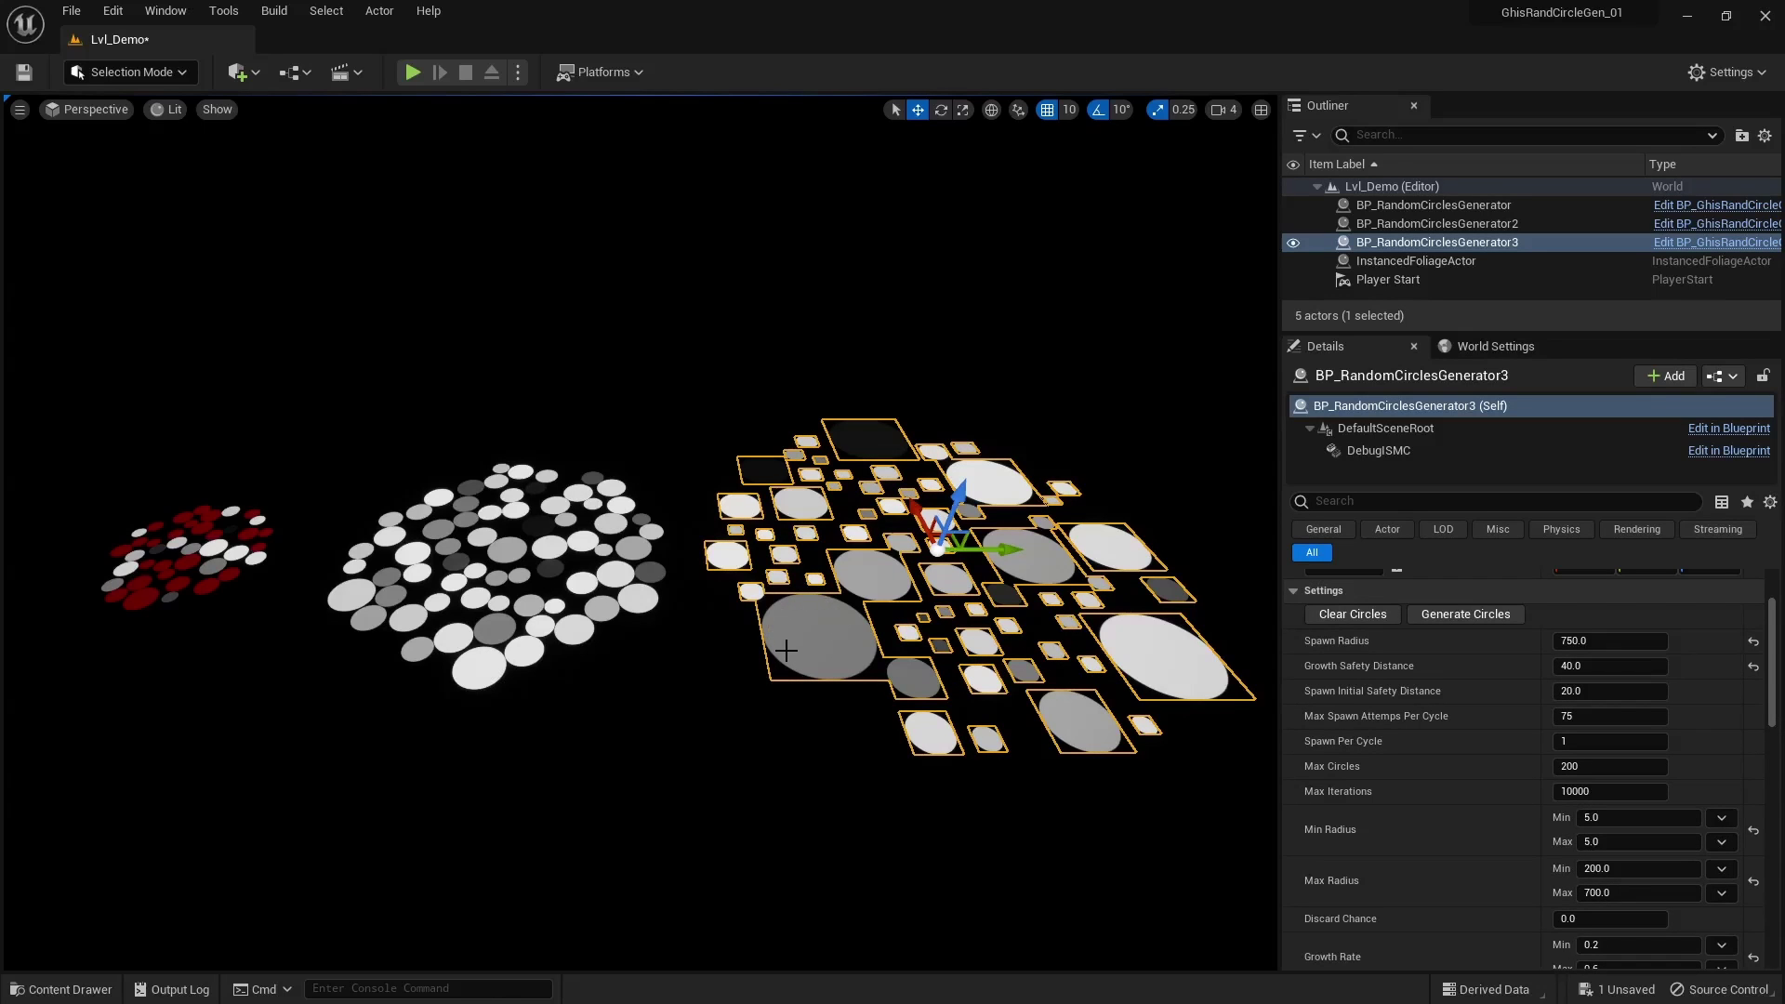
{"action": "left_click", "coordinate": [755, 655]}
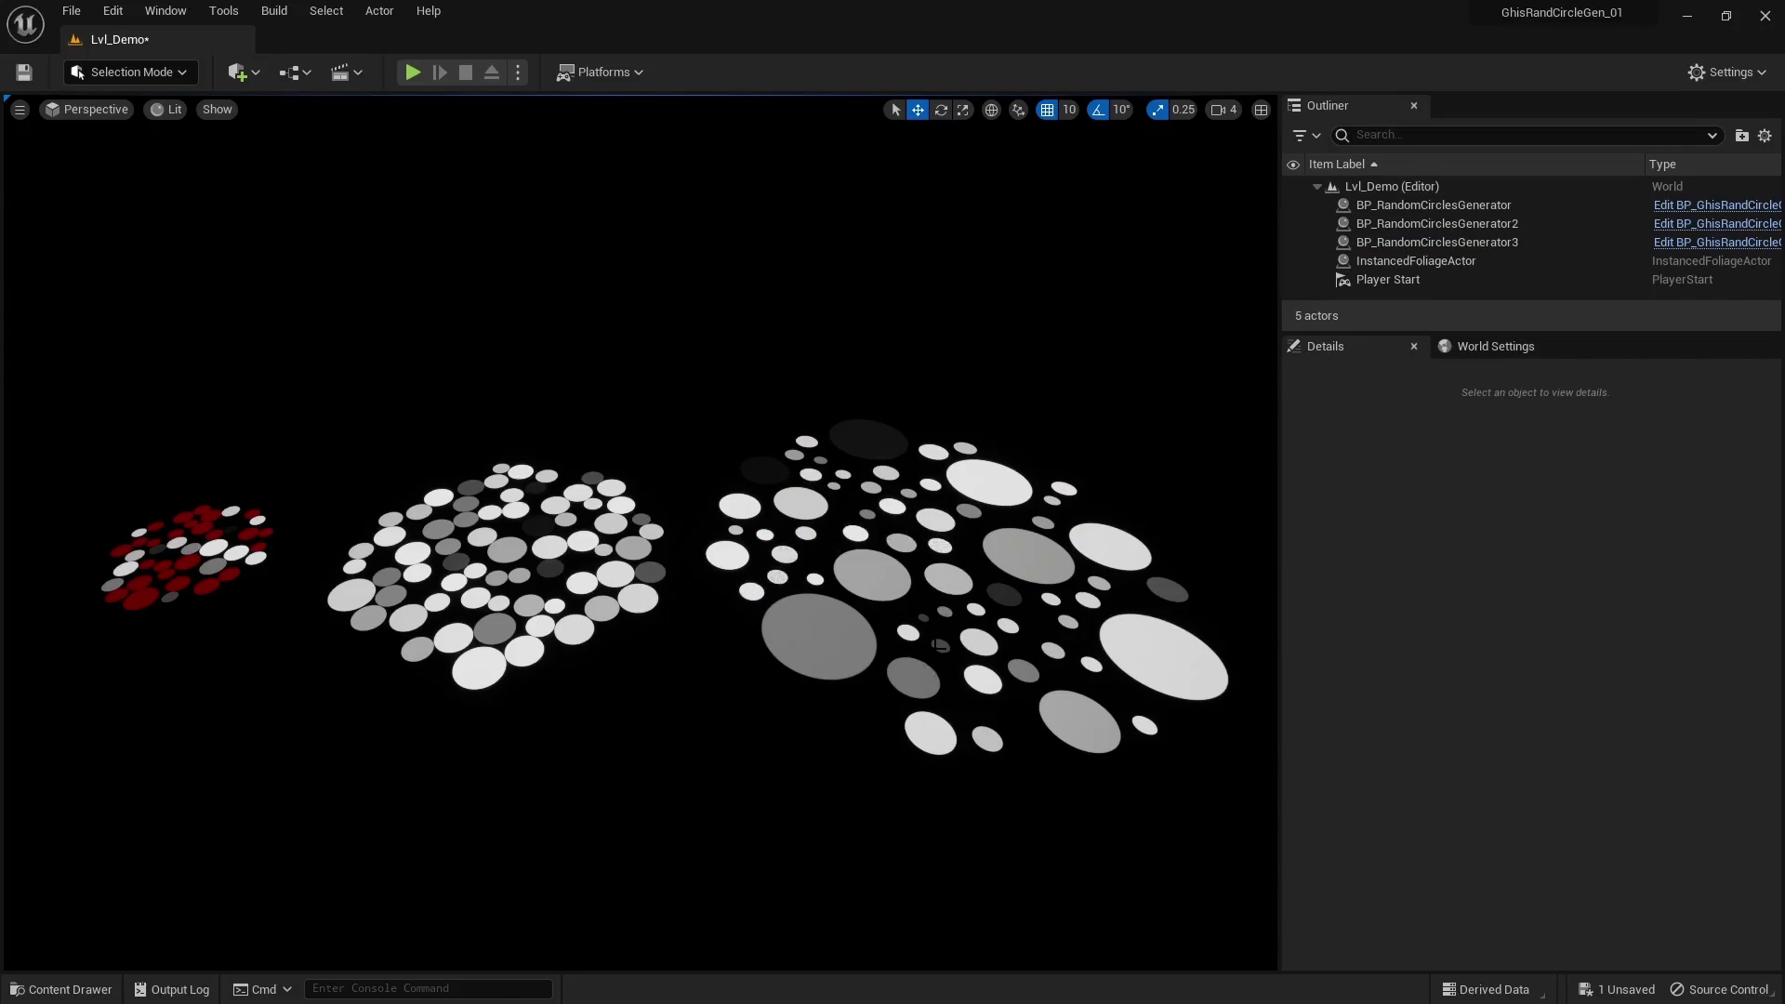
{"action": "key", "text": "Up"}
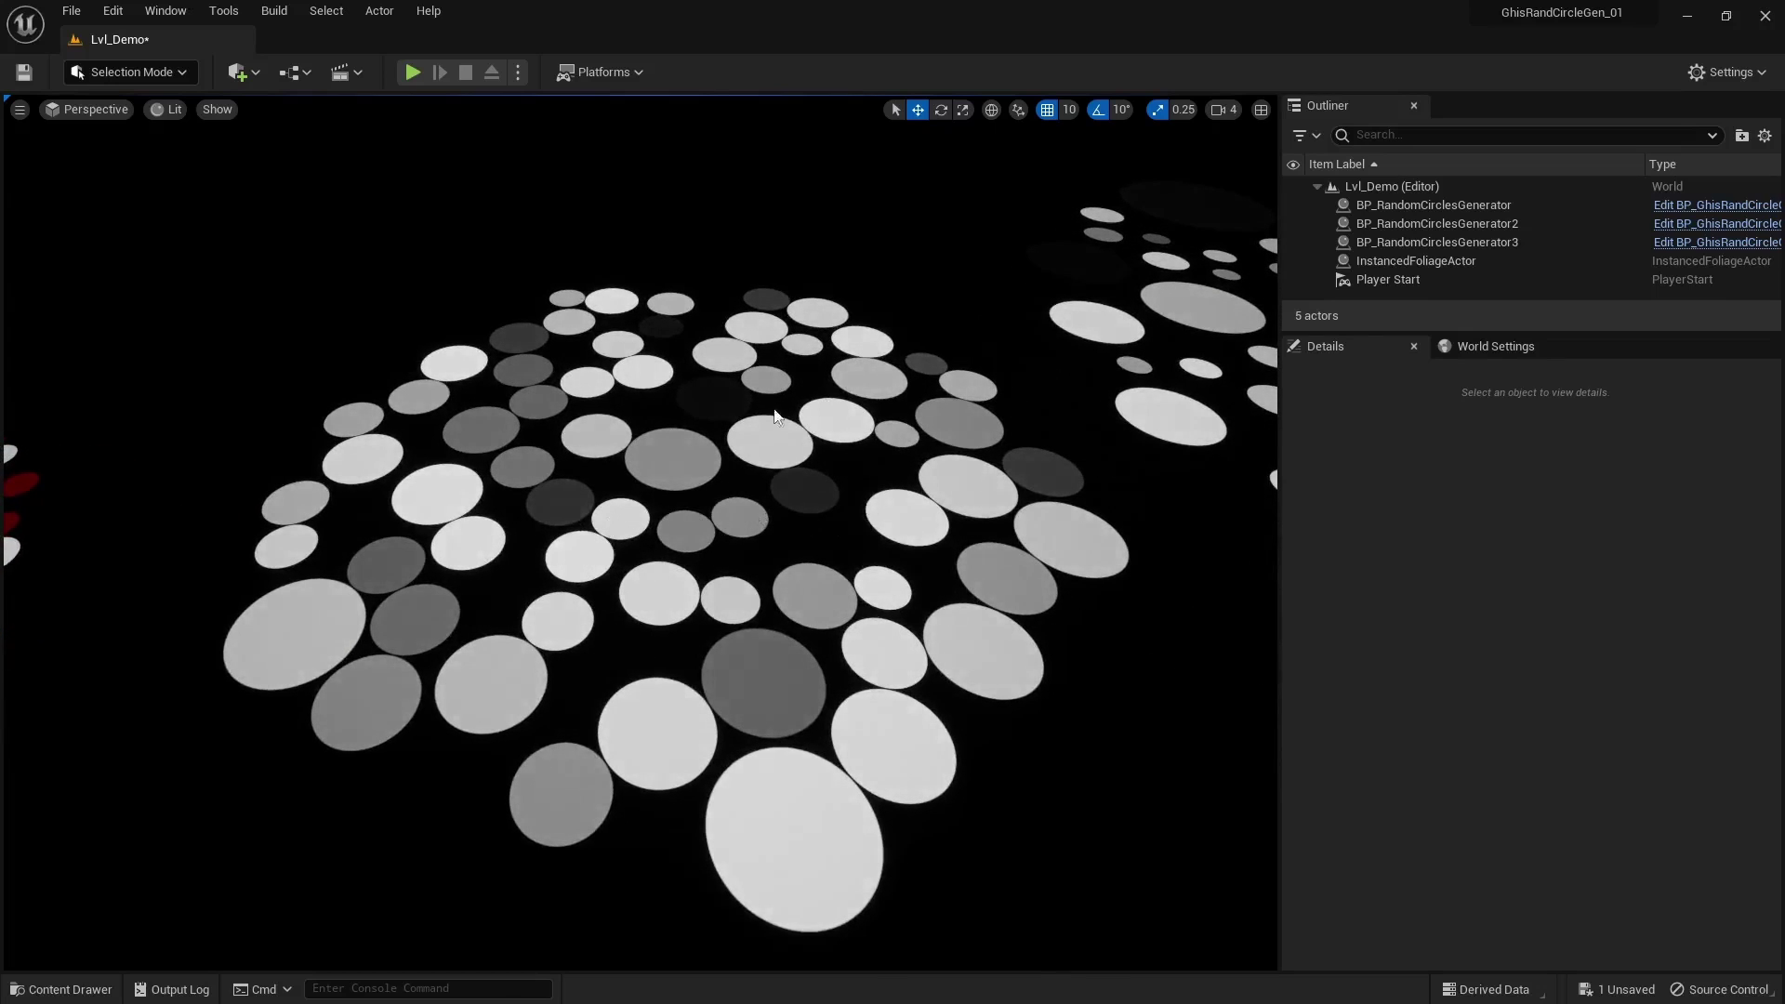
{"action": "right_click_drag", "start_coordinate": [651, 679], "coordinate": [595, 679]}
{"action": "key", "text": "Down"}
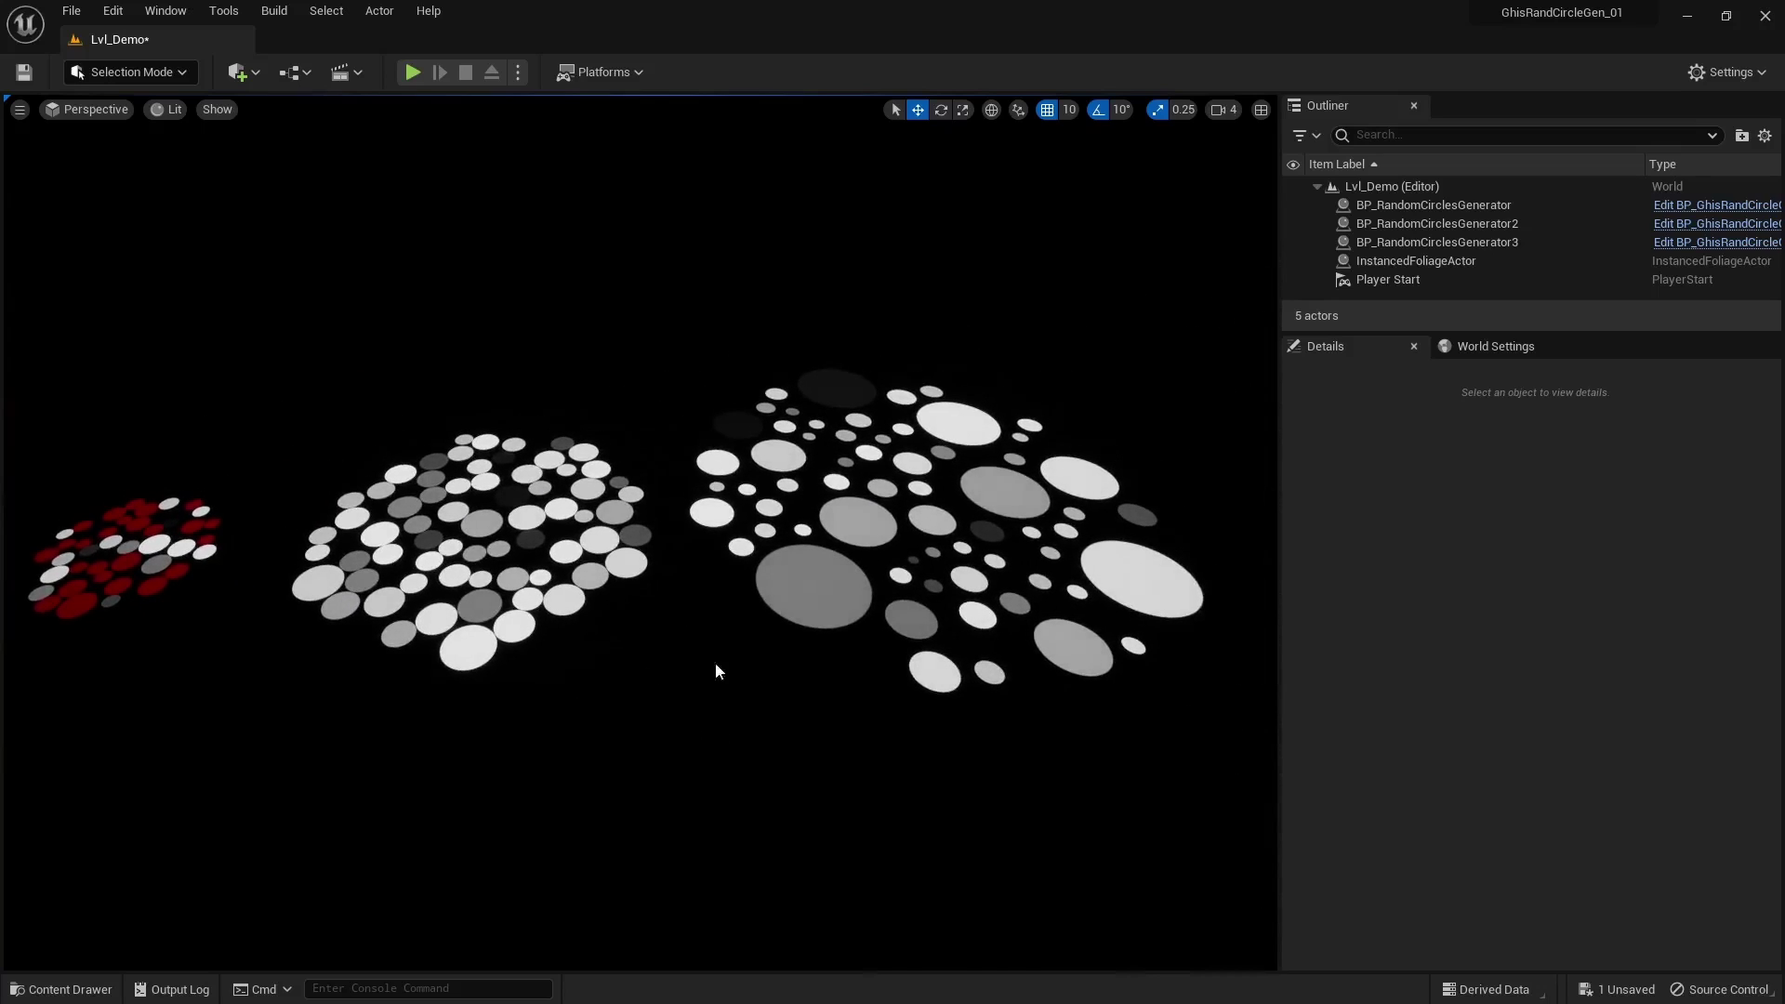
Regenerate the large and middle circle fields with Generate Circles, then play the level.
{"action": "left_click", "coordinate": [796, 602]}
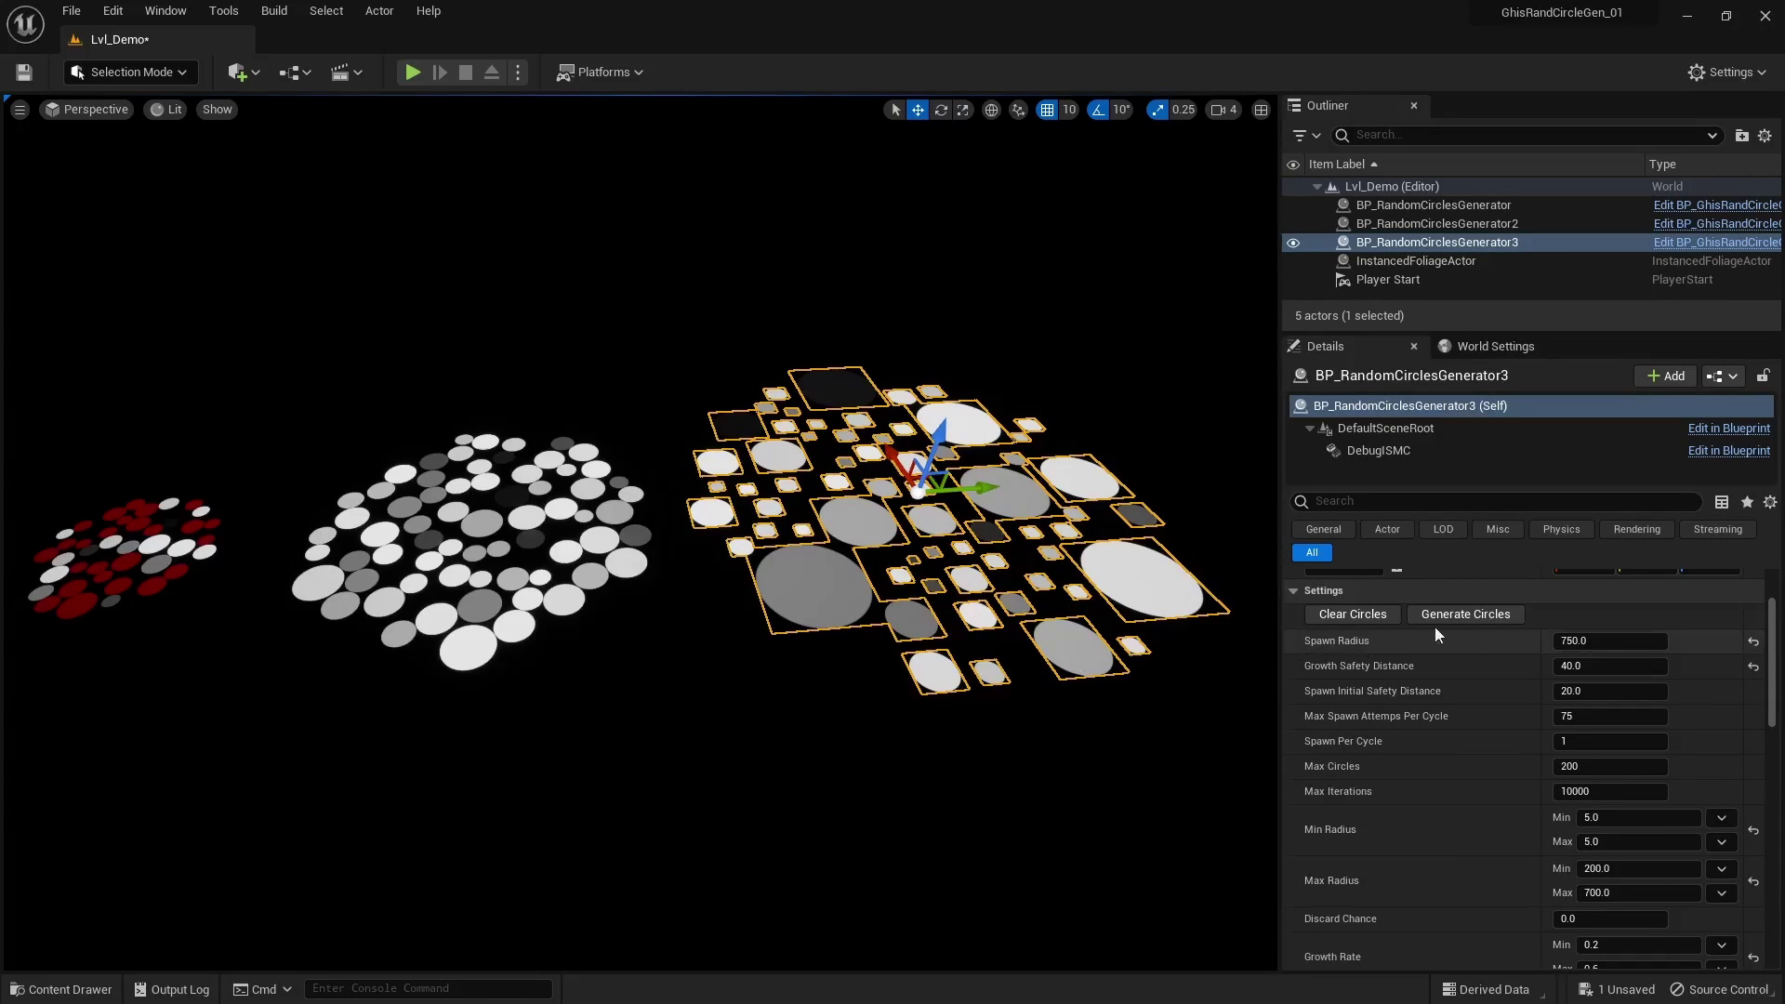
{"action": "left_click", "coordinate": [1466, 615]}
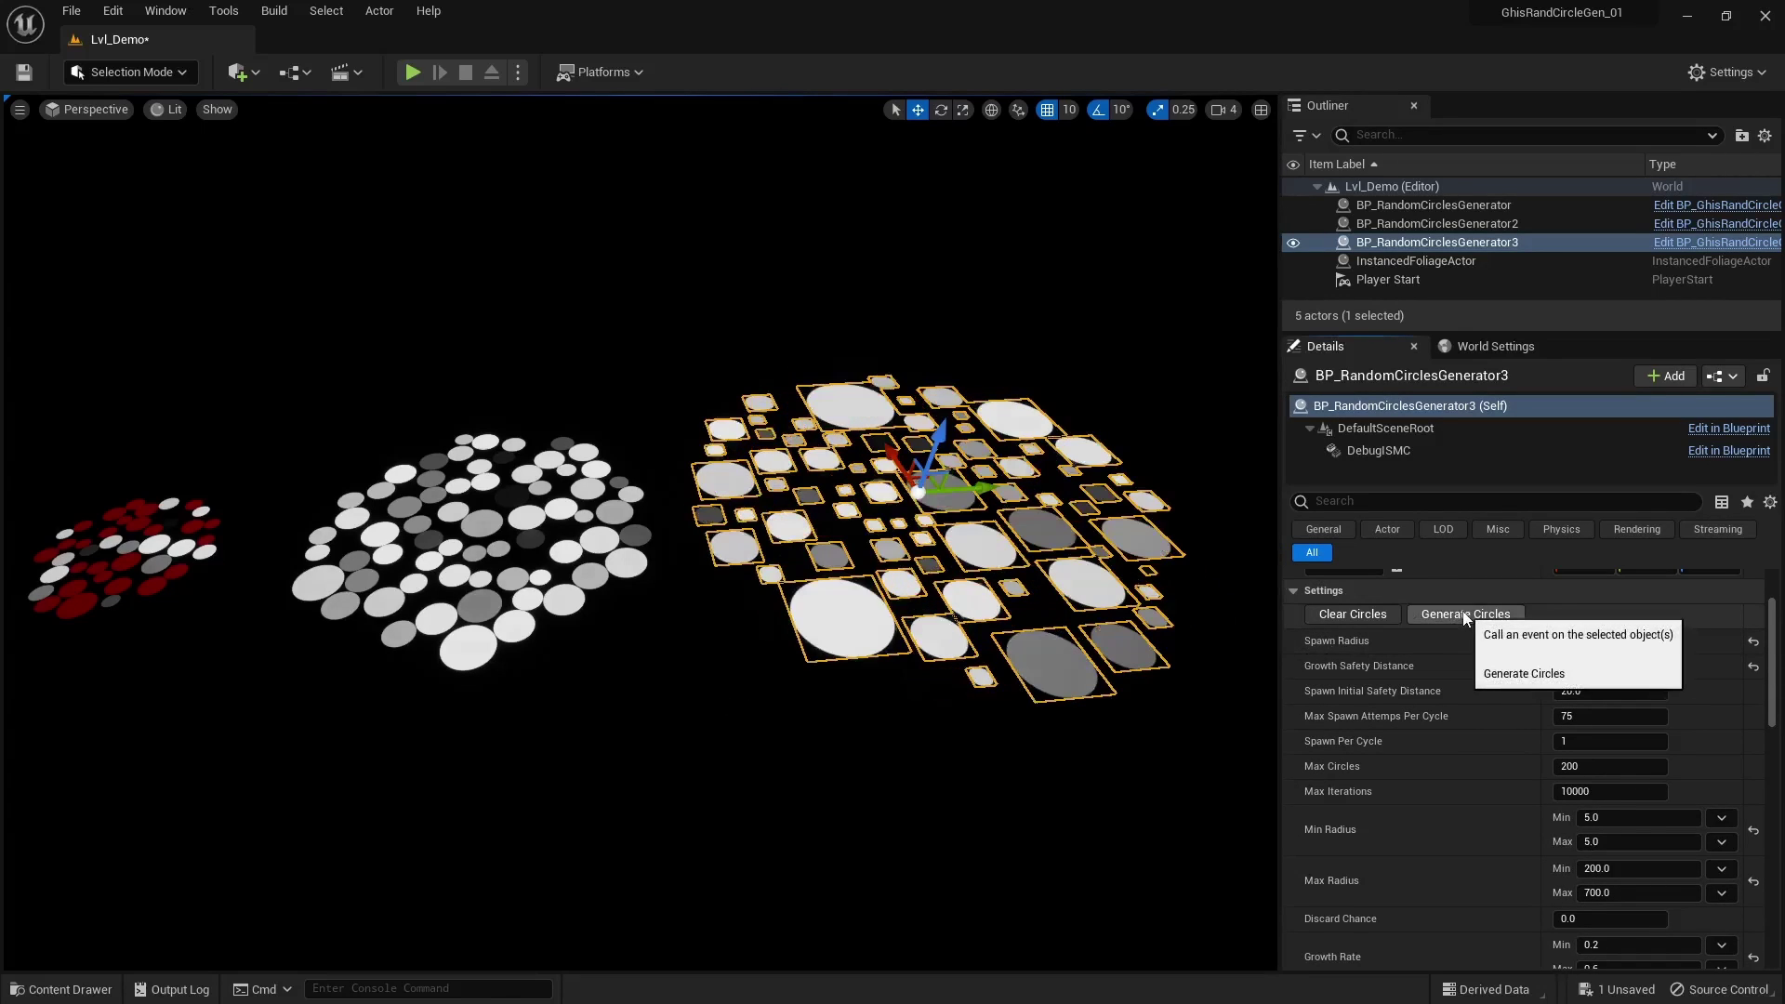
{"action": "left_click", "coordinate": [616, 553]}
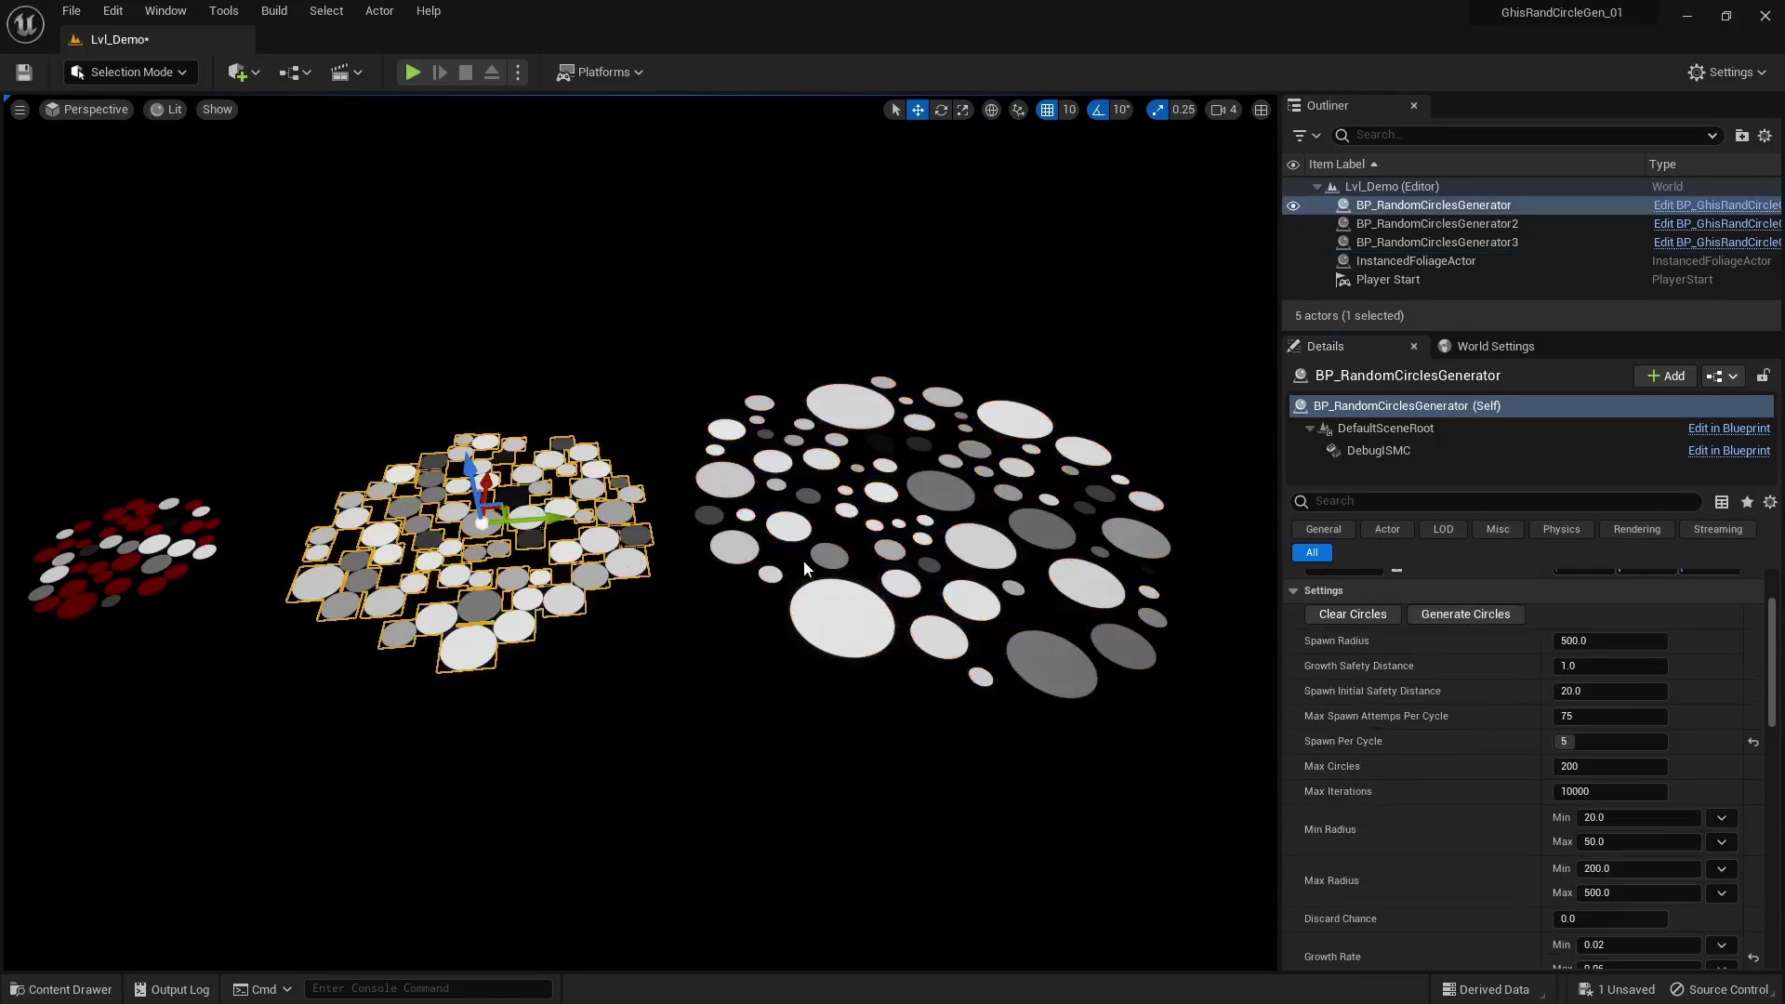
{"action": "left_click", "coordinate": [1461, 615]}
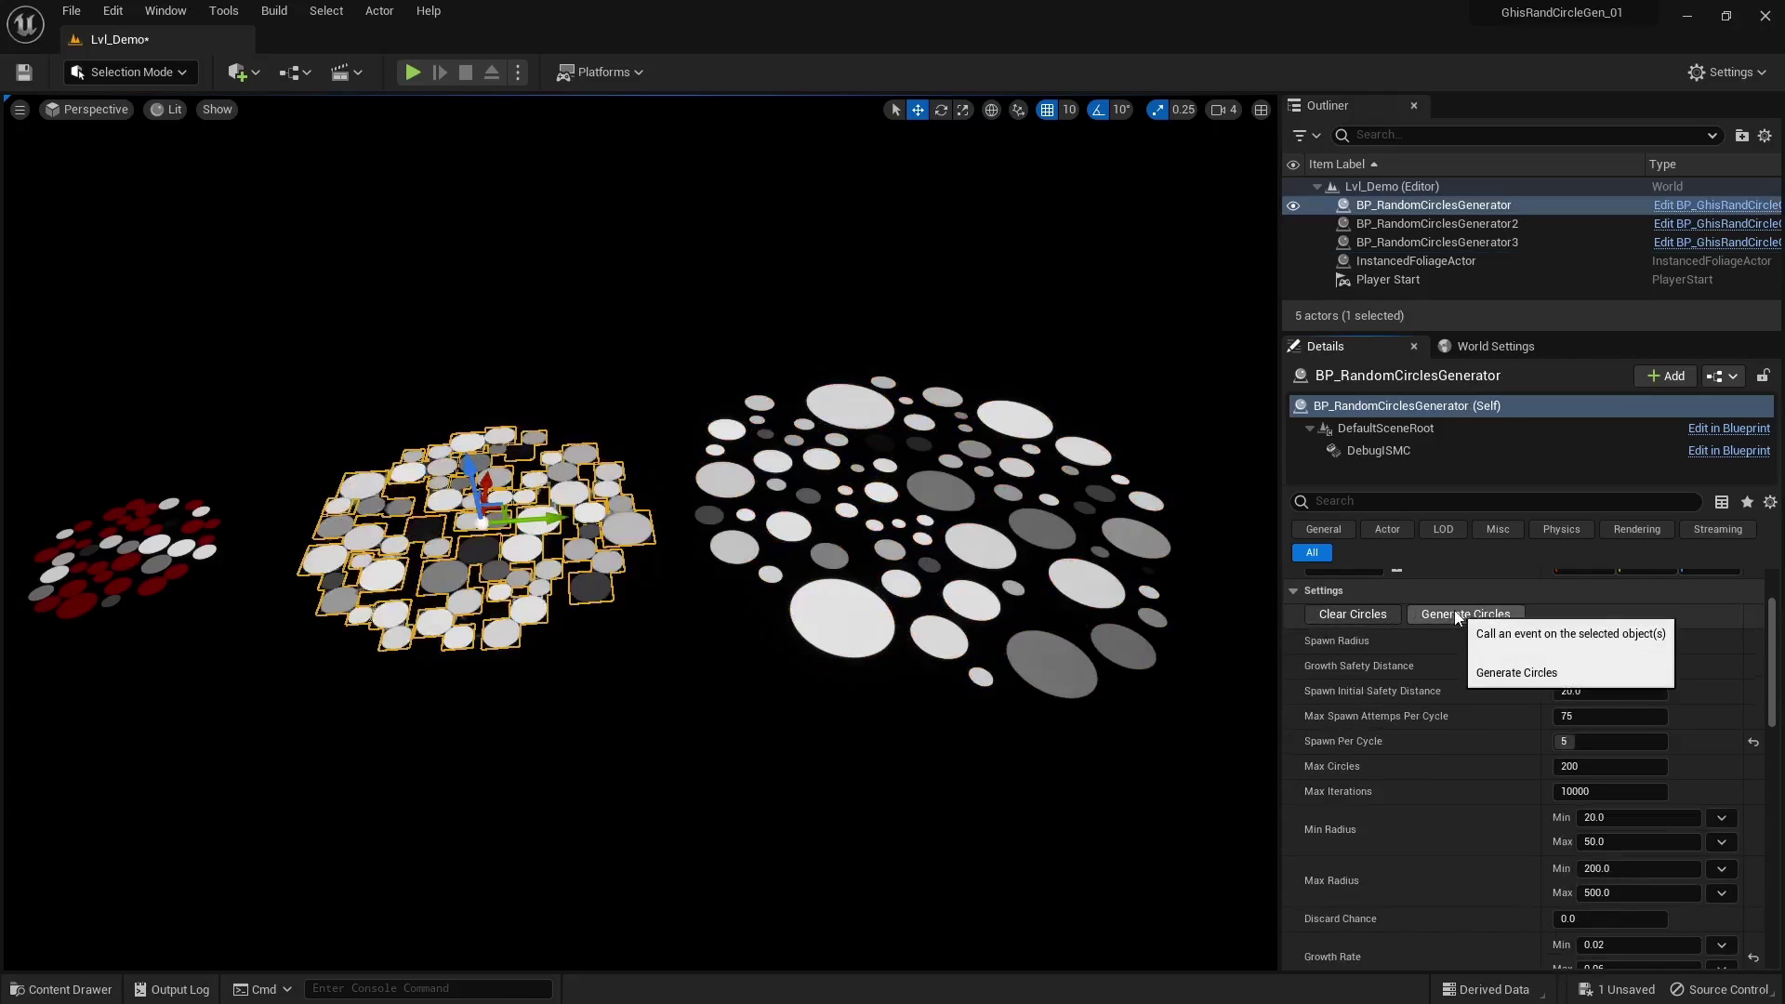
{"action": "left_click", "coordinate": [411, 80]}
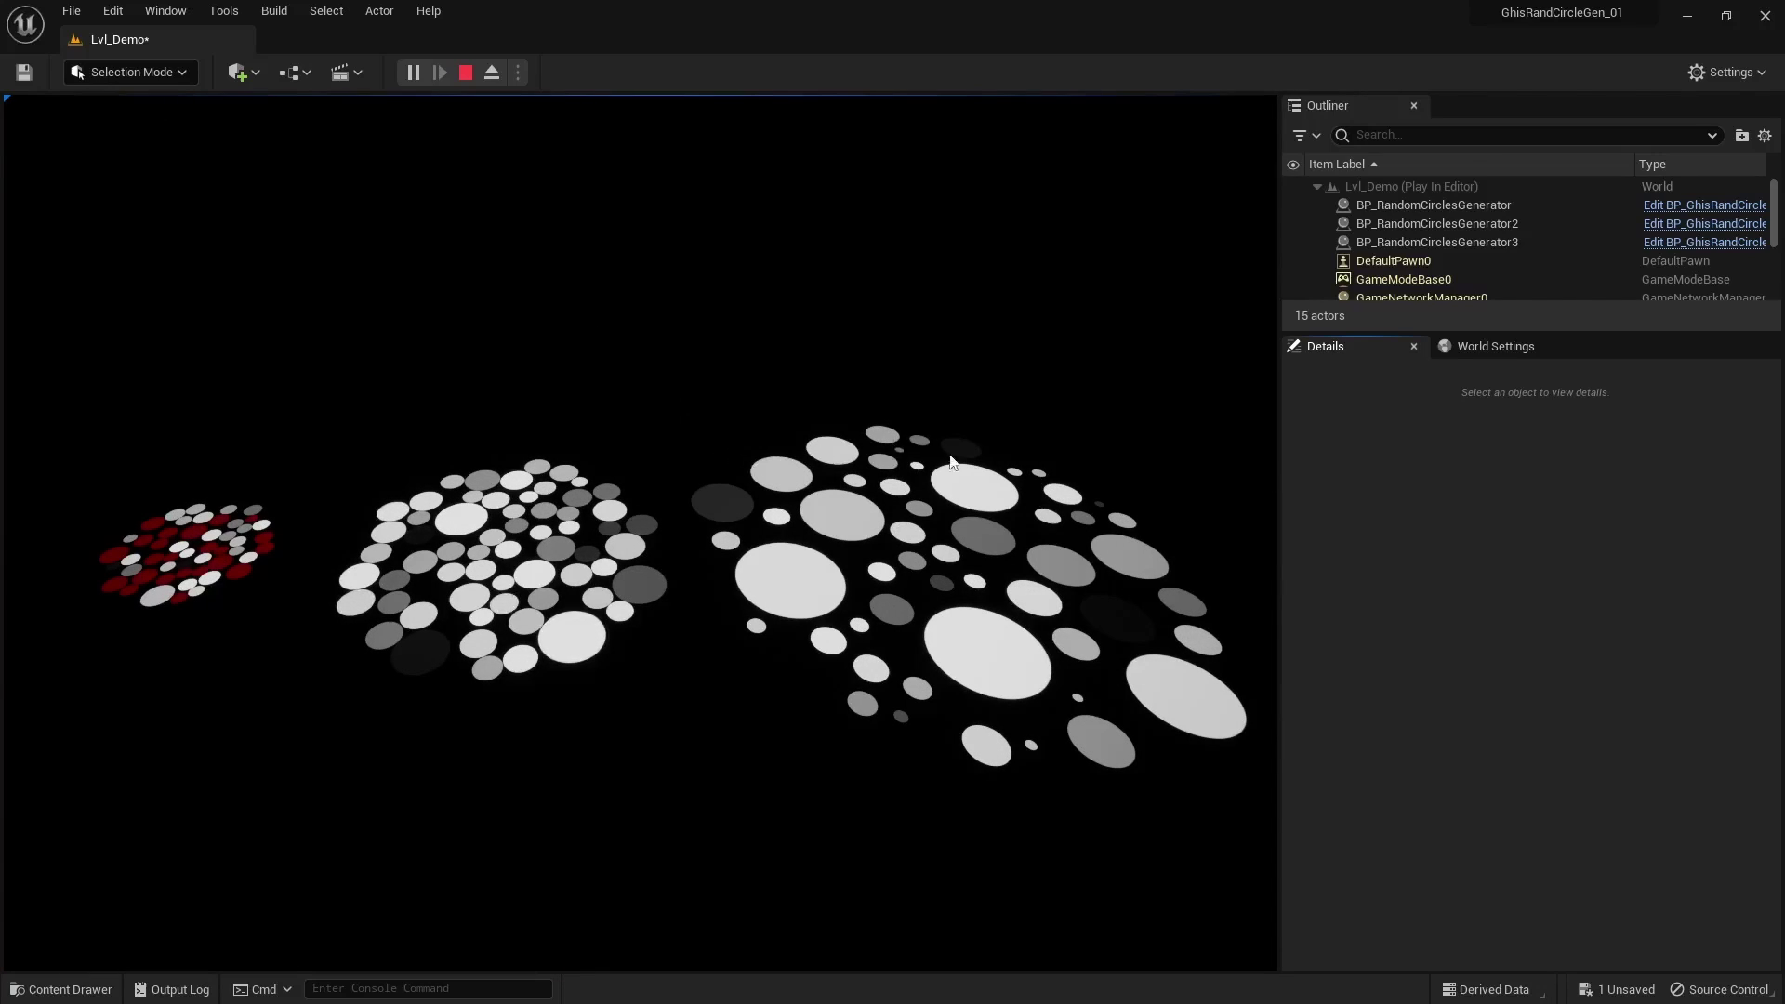
Restart Play In Editor to see a new circle layout, stop it, and deselect the generator.
{"action": "key", "text": "Escape"}
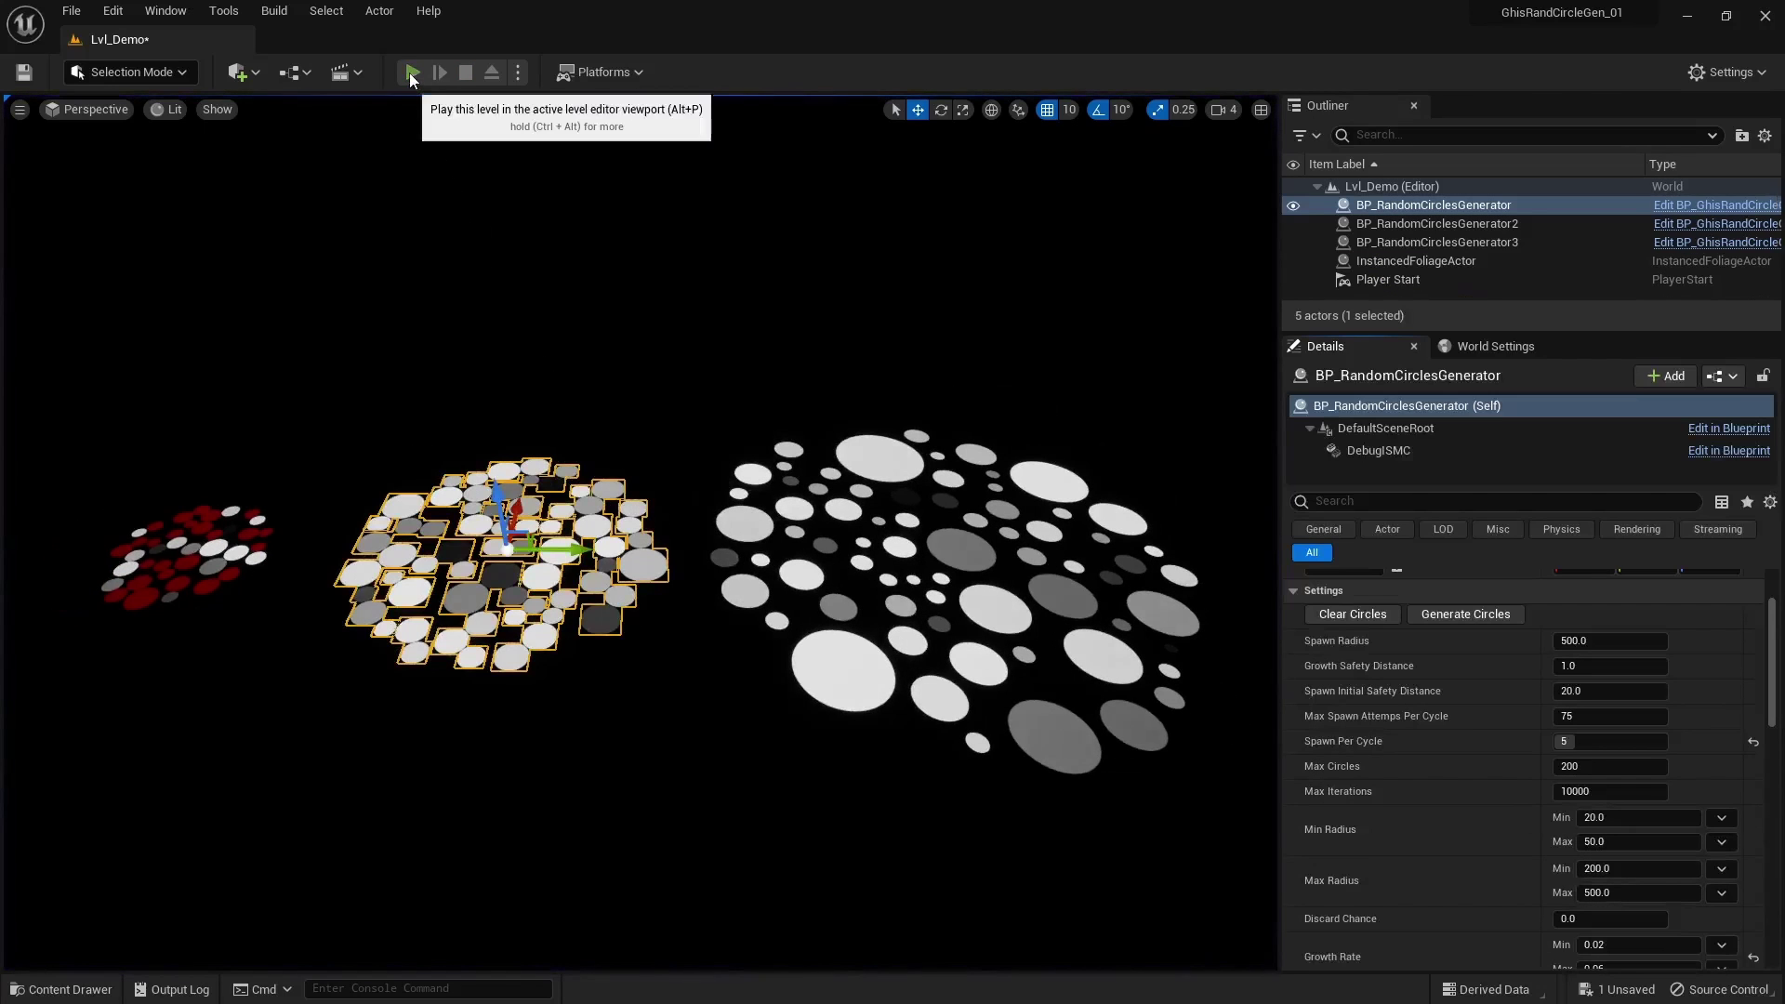
{"action": "left_click", "coordinate": [409, 73]}
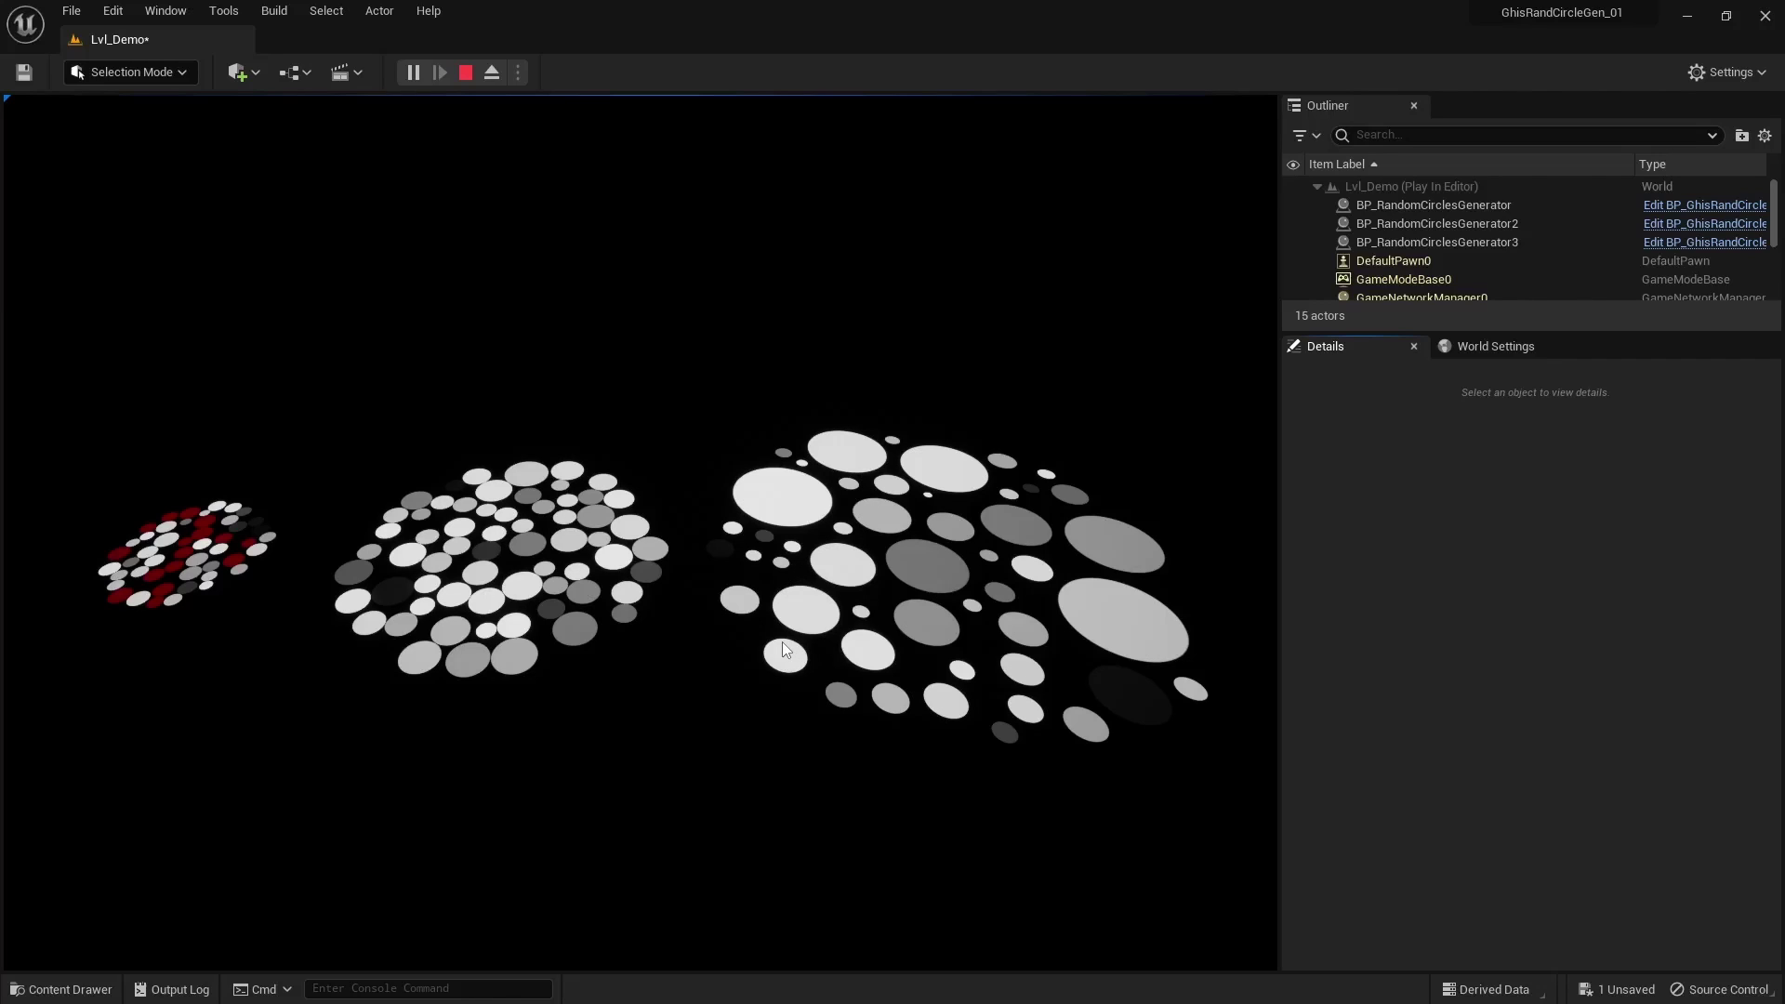
{"action": "key", "text": "Escape"}
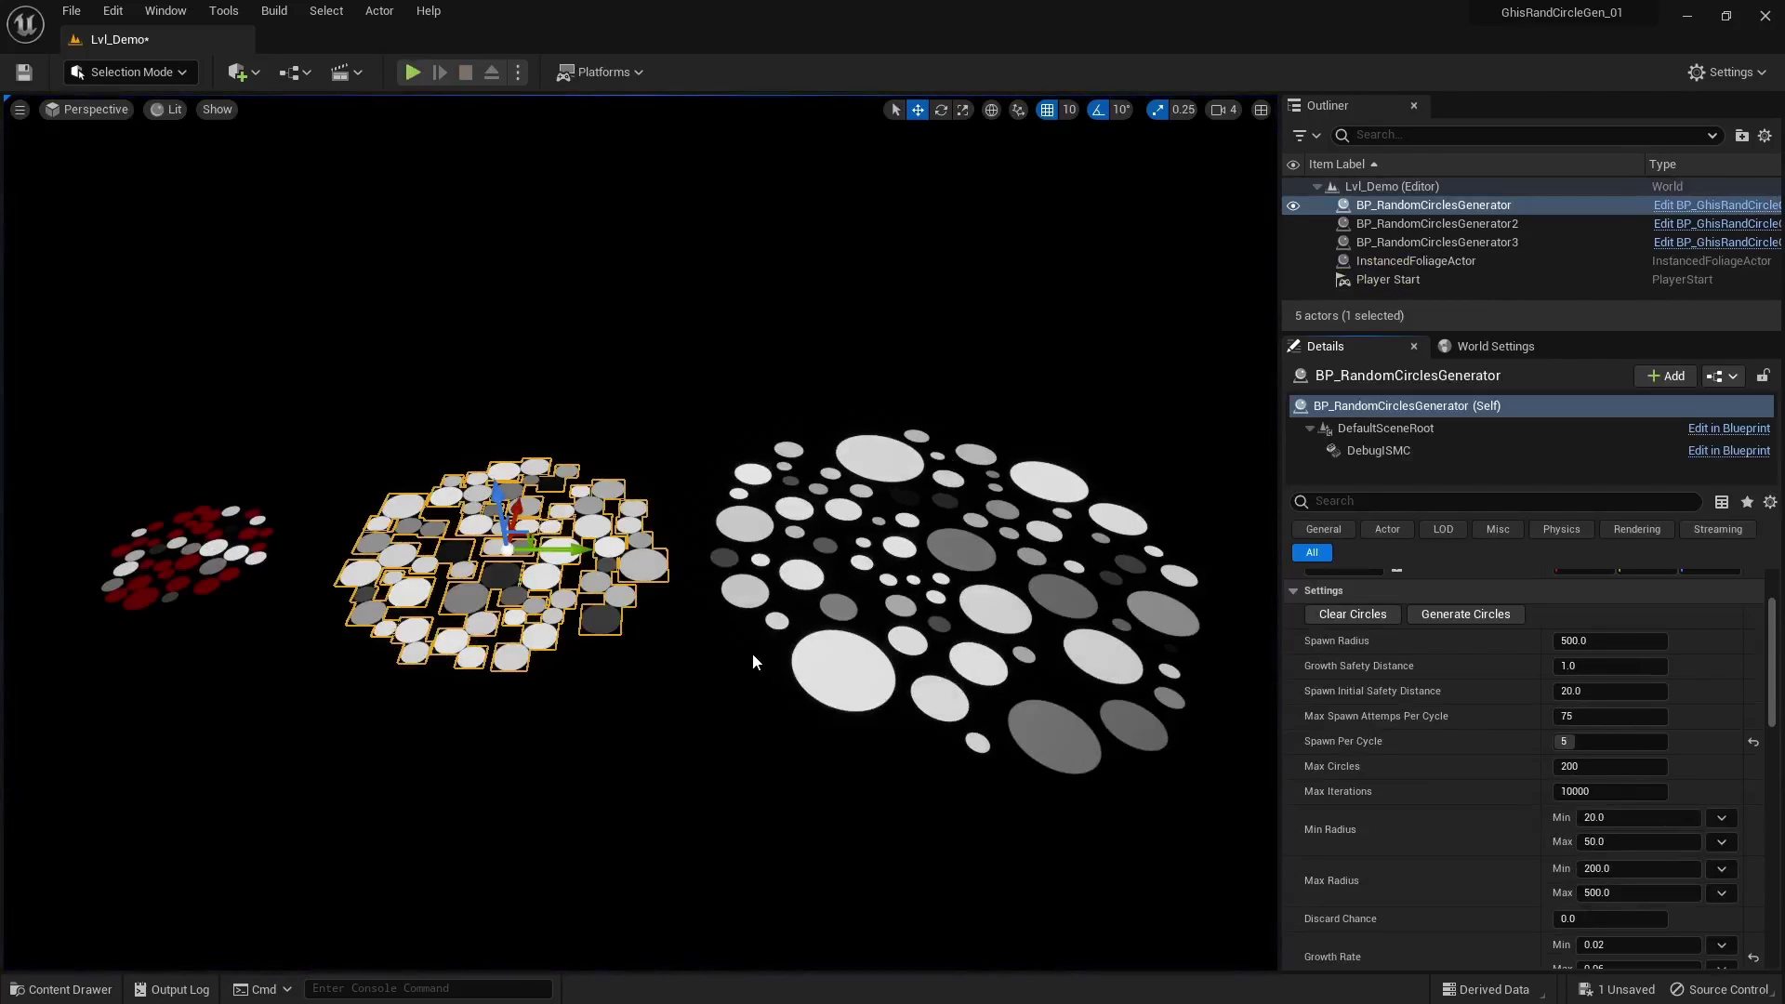
{"action": "left_click", "coordinate": [753, 661]}
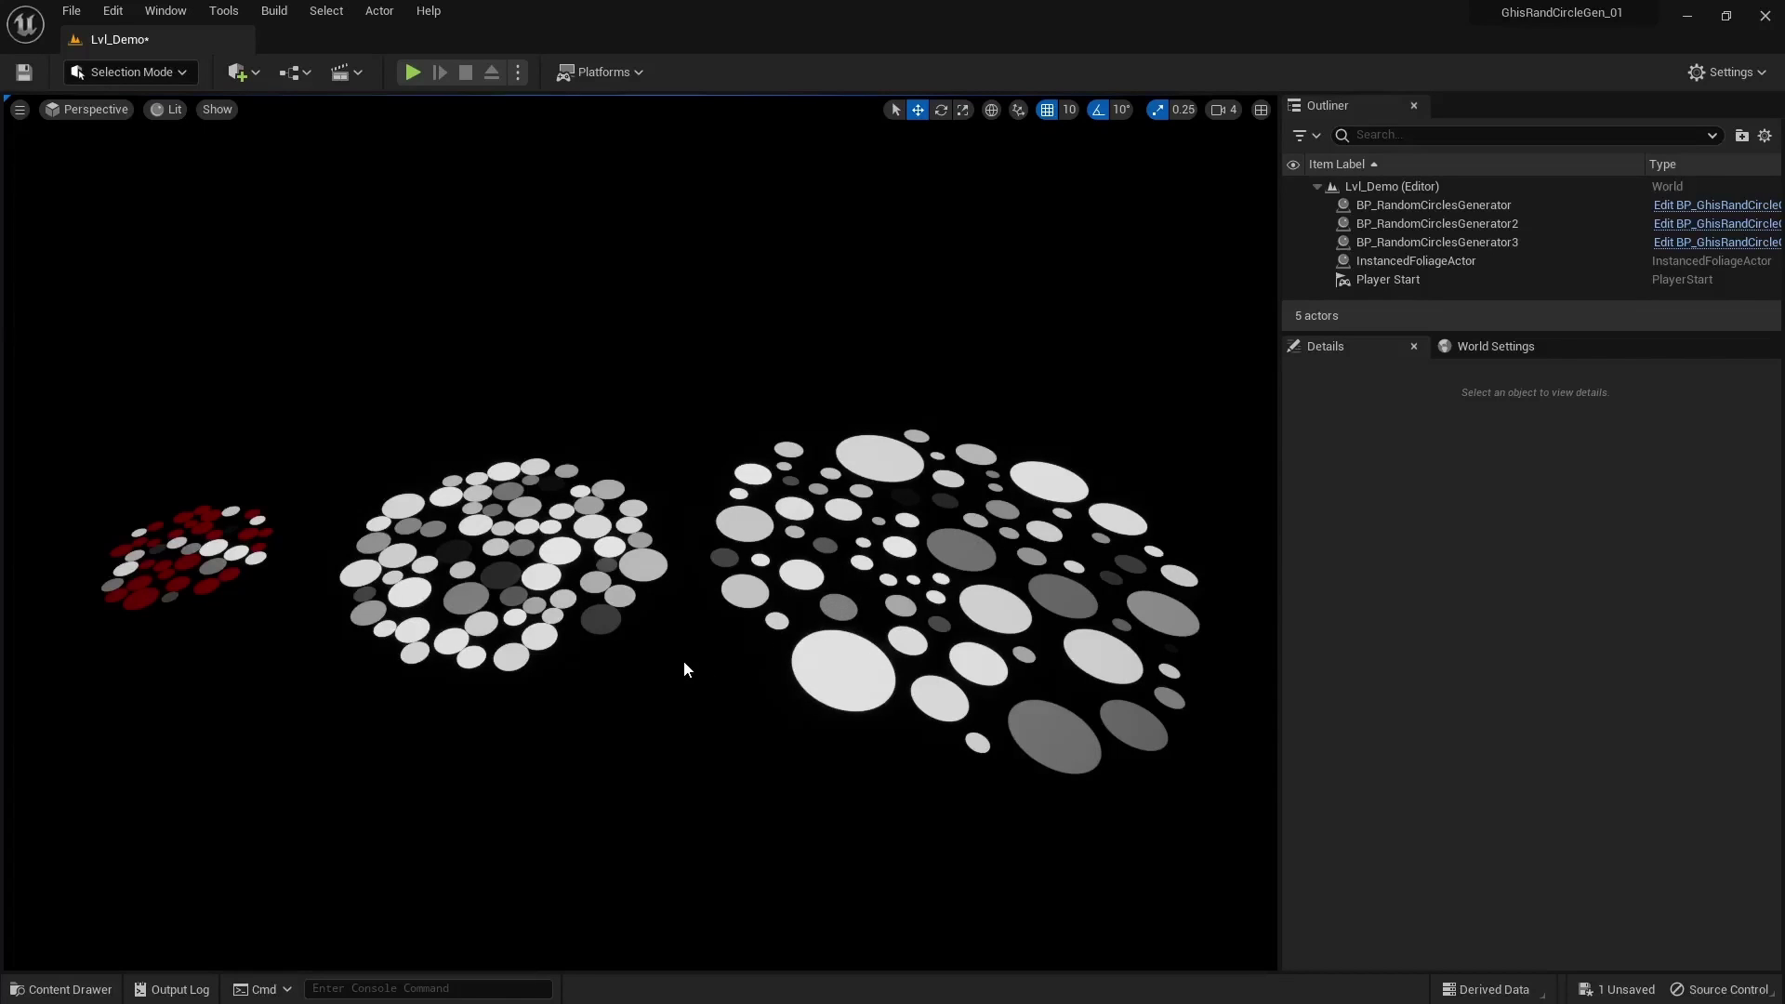
On the large generator, set Growth Safety Distance to 0 and regenerate its circles.
{"action": "left_click", "coordinate": [819, 656]}
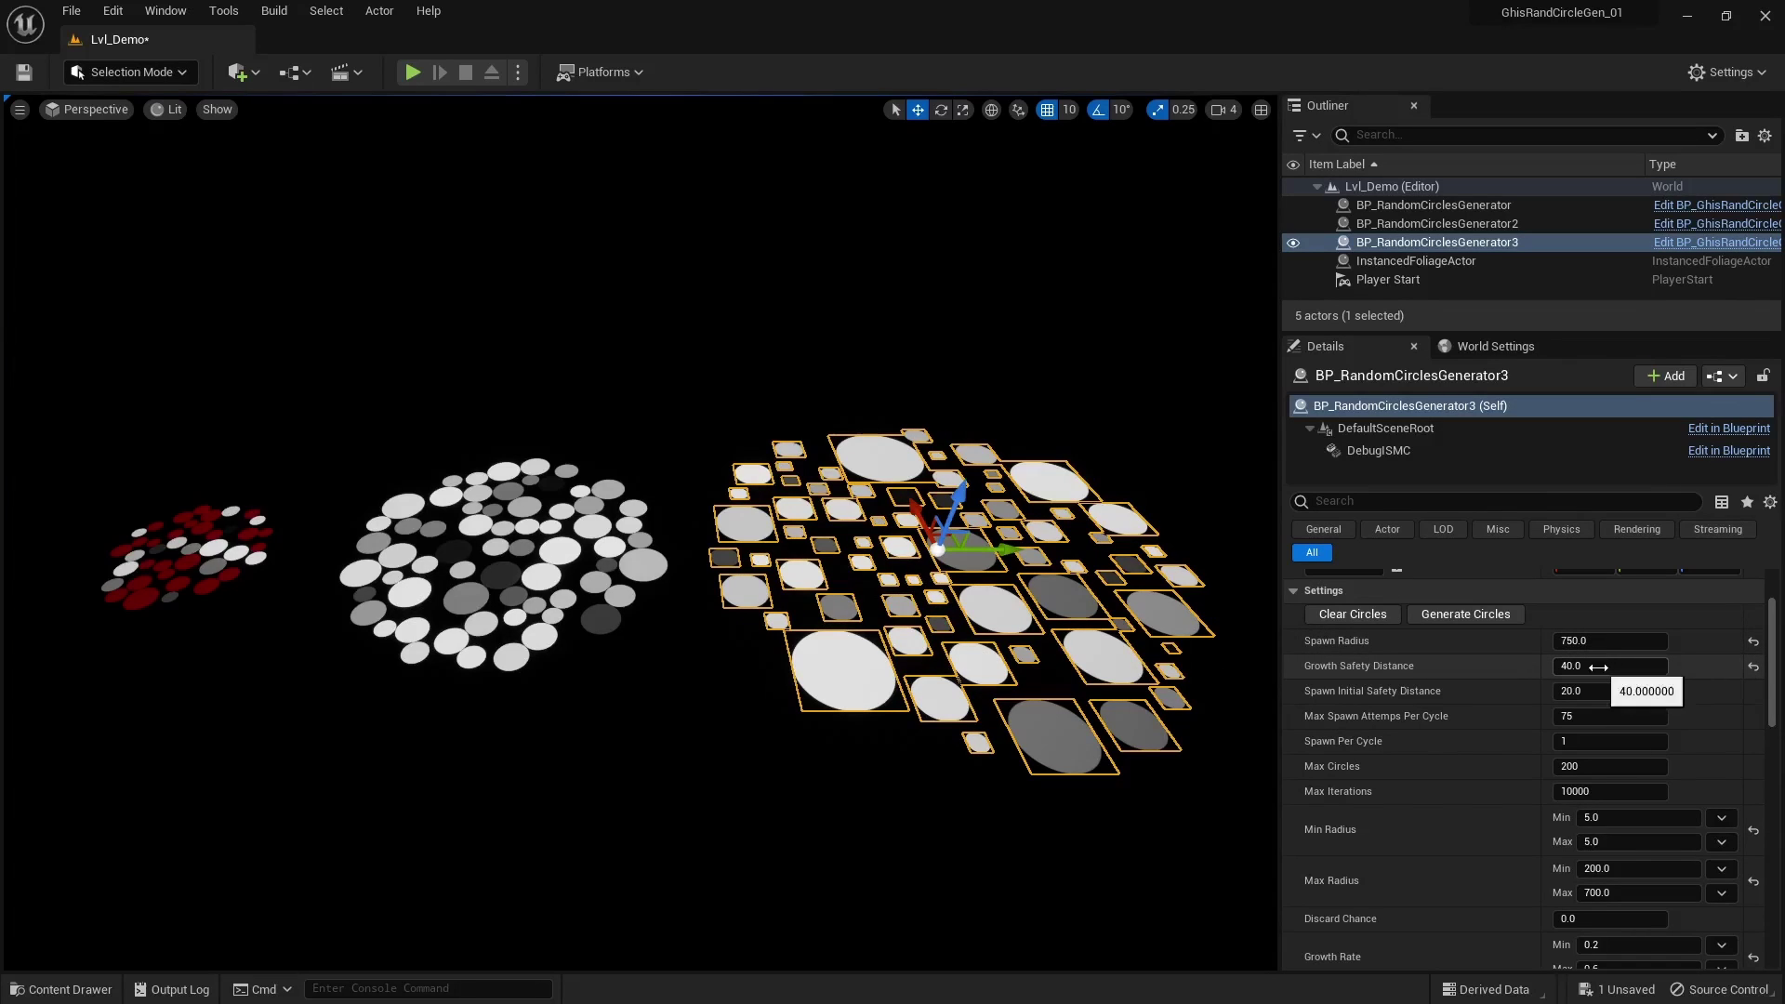
{"action": "left_click_drag", "start_coordinate": [1597, 666], "coordinate": [1571, 666]}
{"action": "left_click", "coordinate": [1463, 615]}
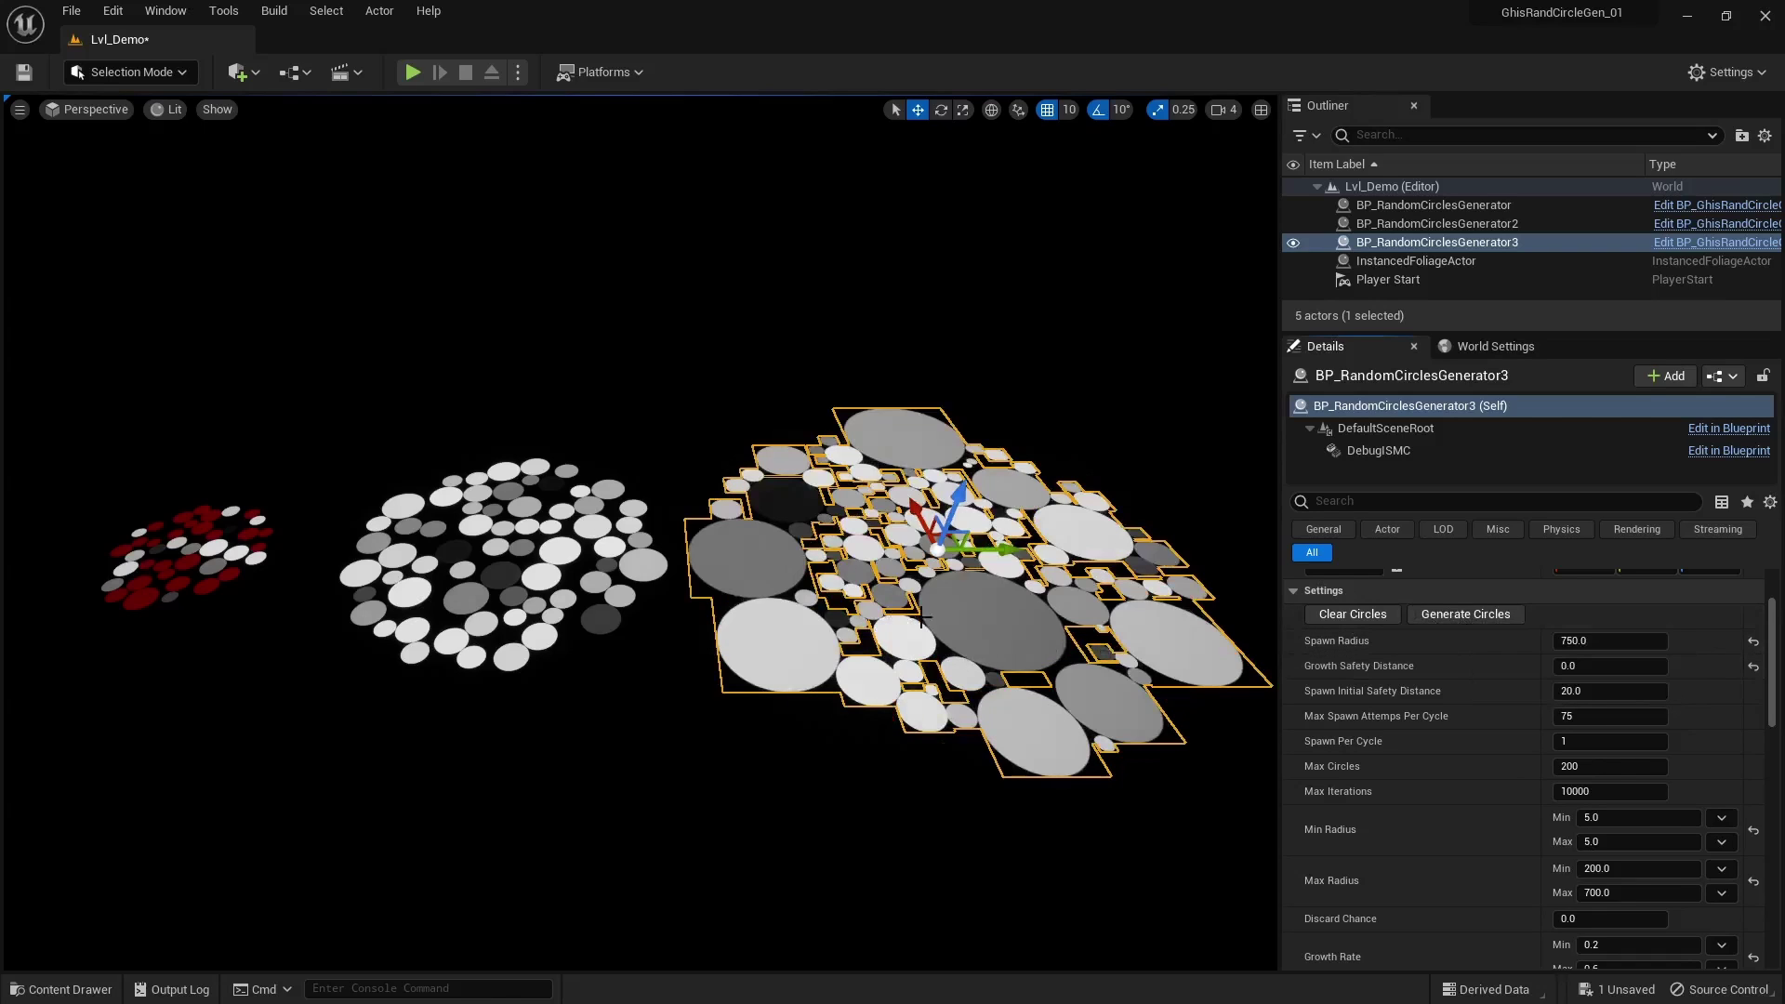
Change Growth Safety Distance to 1, then 40, and regenerate the large field.
{"action": "left_click", "coordinate": [1597, 668]}
{"action": "type", "text": "1"}
{"action": "key", "text": "Return"}
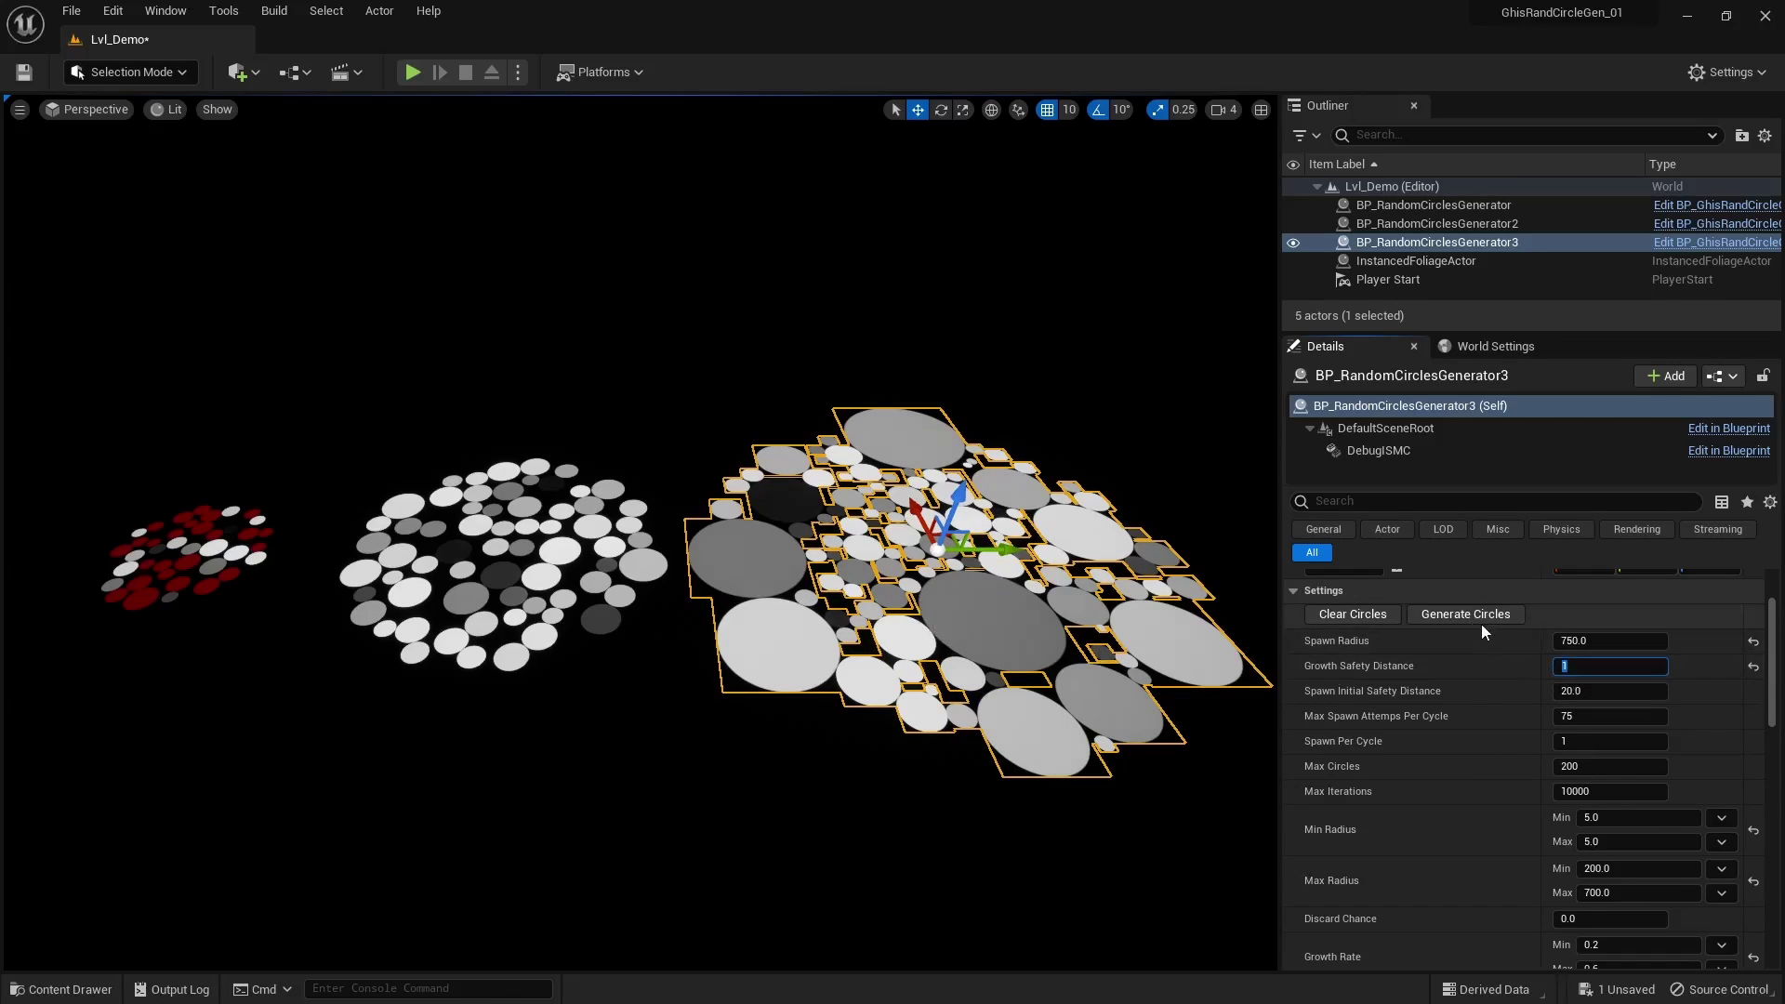
{"action": "type", "text": "40"}
{"action": "left_click", "coordinate": [1465, 615]}
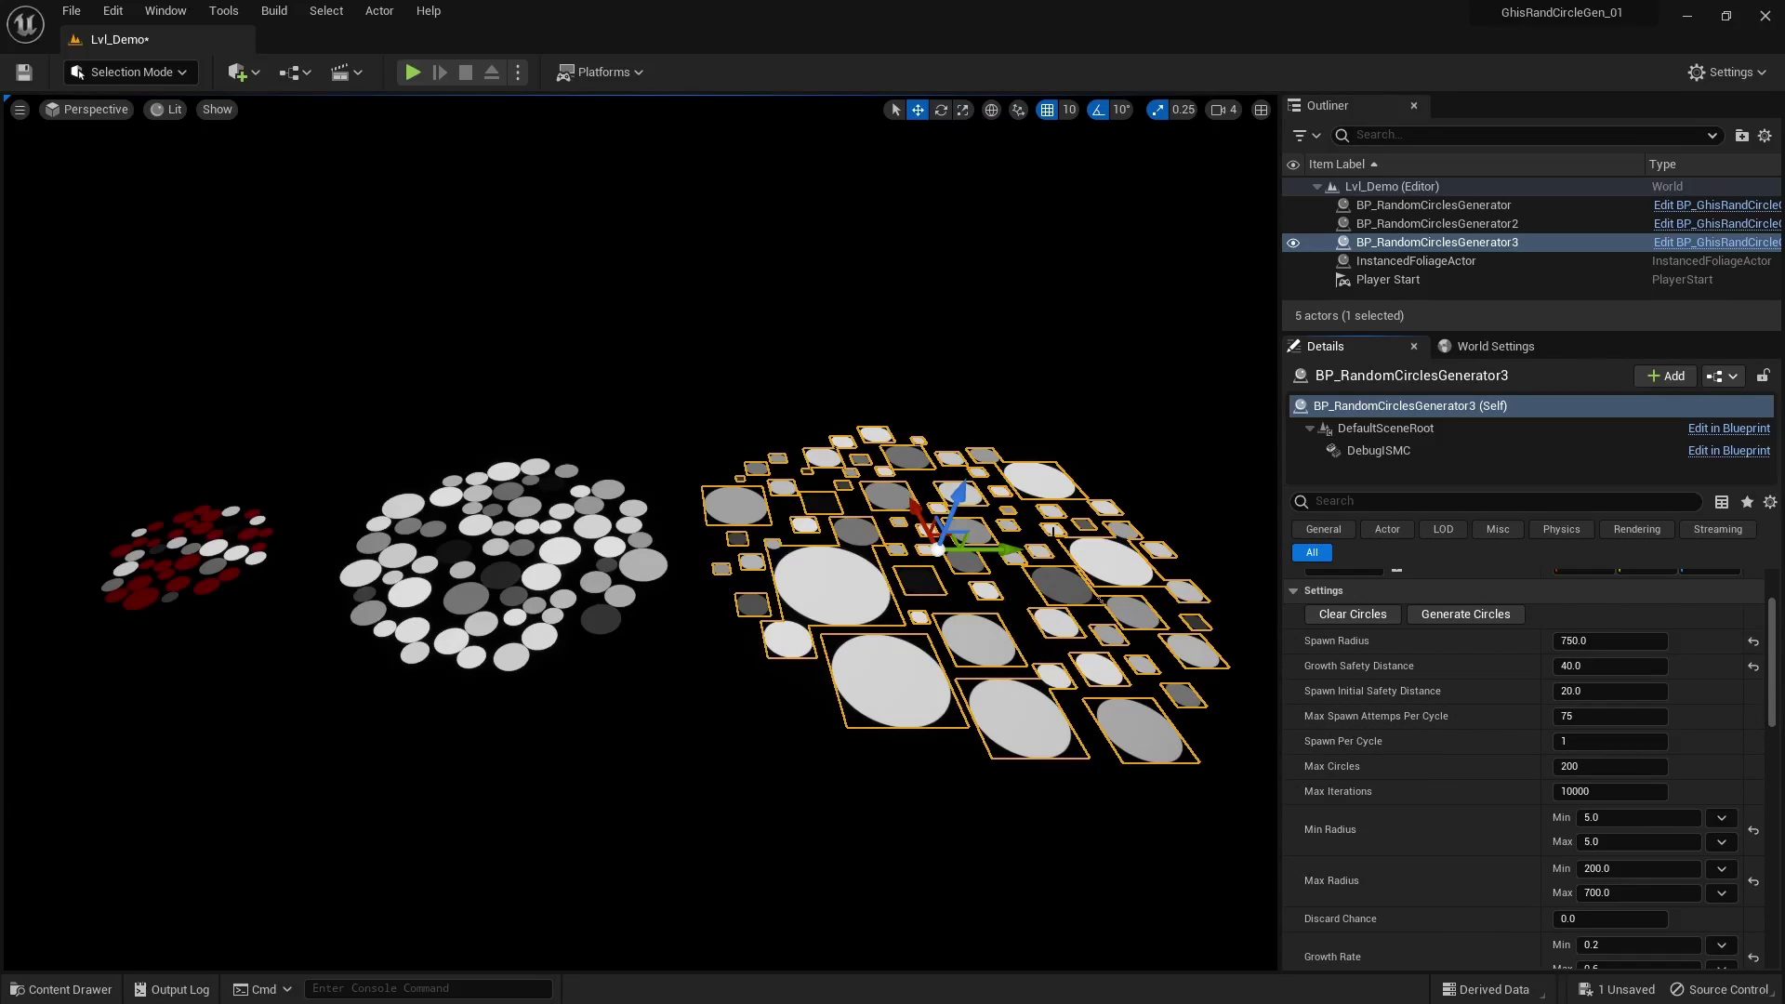
Try Spawn Per Cycle at 6 and 10, regenerating each time, then return it to 1.
{"action": "left_click", "coordinate": [1587, 741]}
{"action": "type", "text": "6"}
{"action": "key", "text": "Return"}
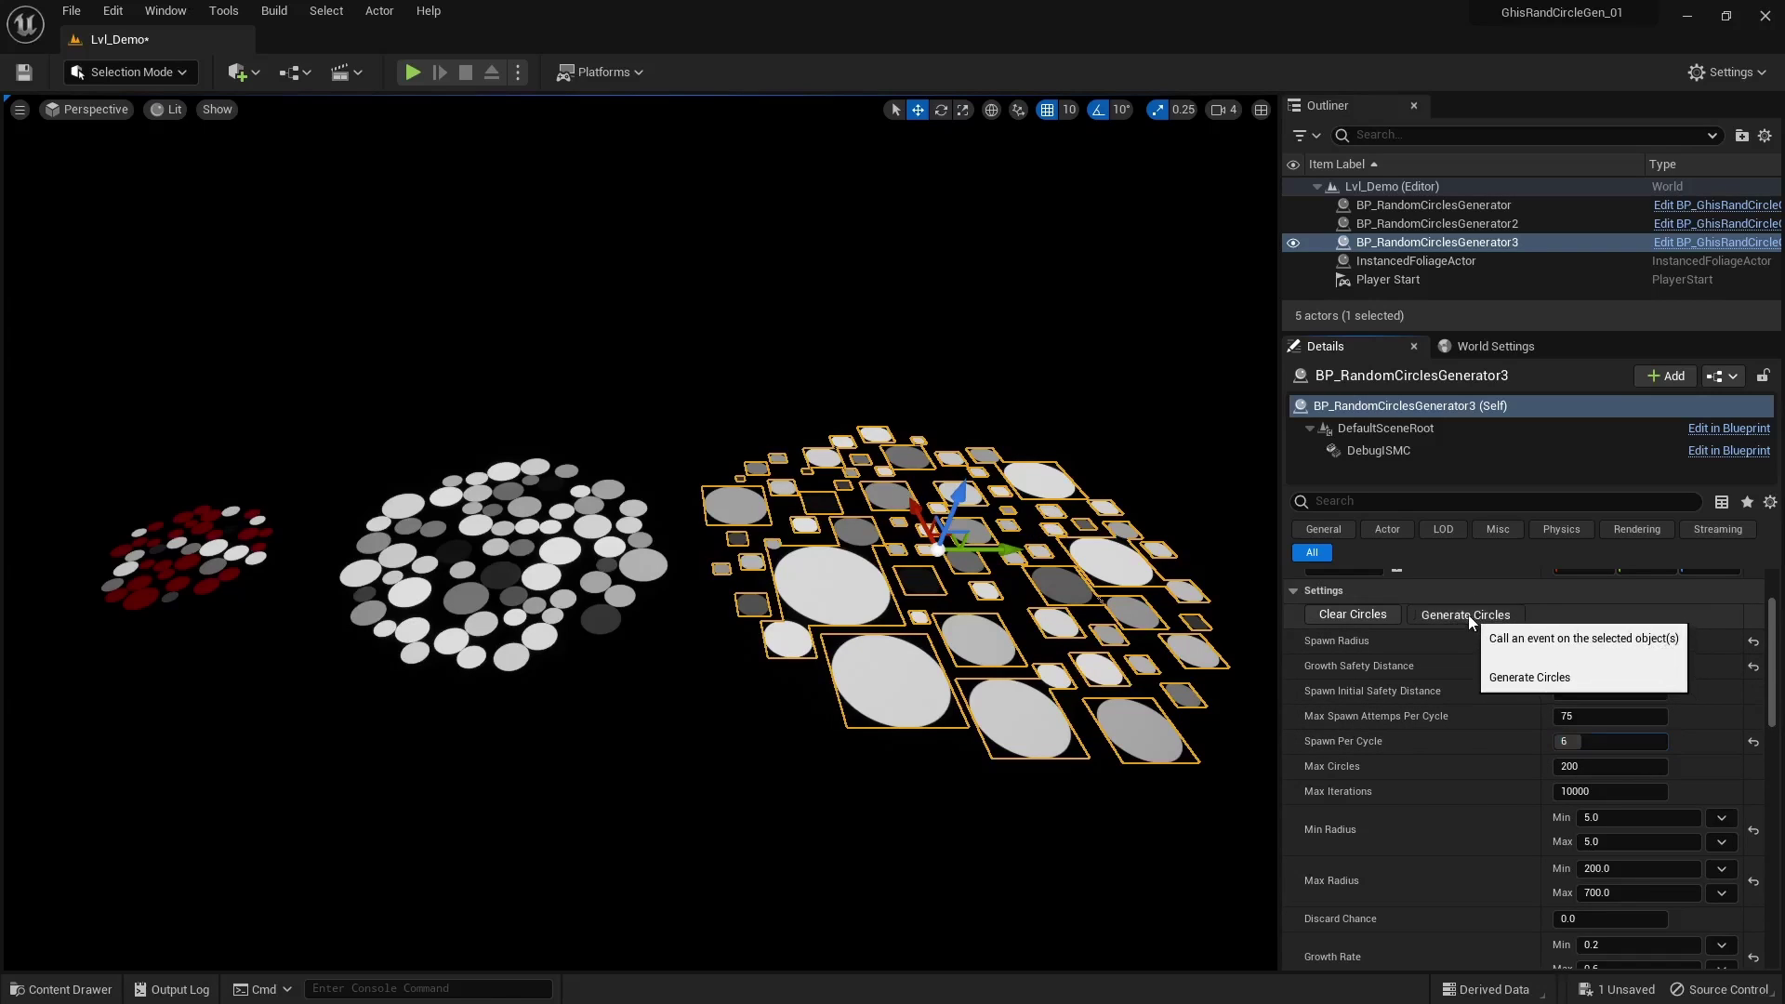
{"action": "left_click", "coordinate": [1467, 614]}
{"action": "left_click_drag", "start_coordinate": [1592, 741], "coordinate": [1617, 741]}
{"action": "left_click", "coordinate": [1489, 618]}
{"action": "left_click", "coordinate": [1592, 741]}
{"action": "left_click", "coordinate": [1493, 616]}
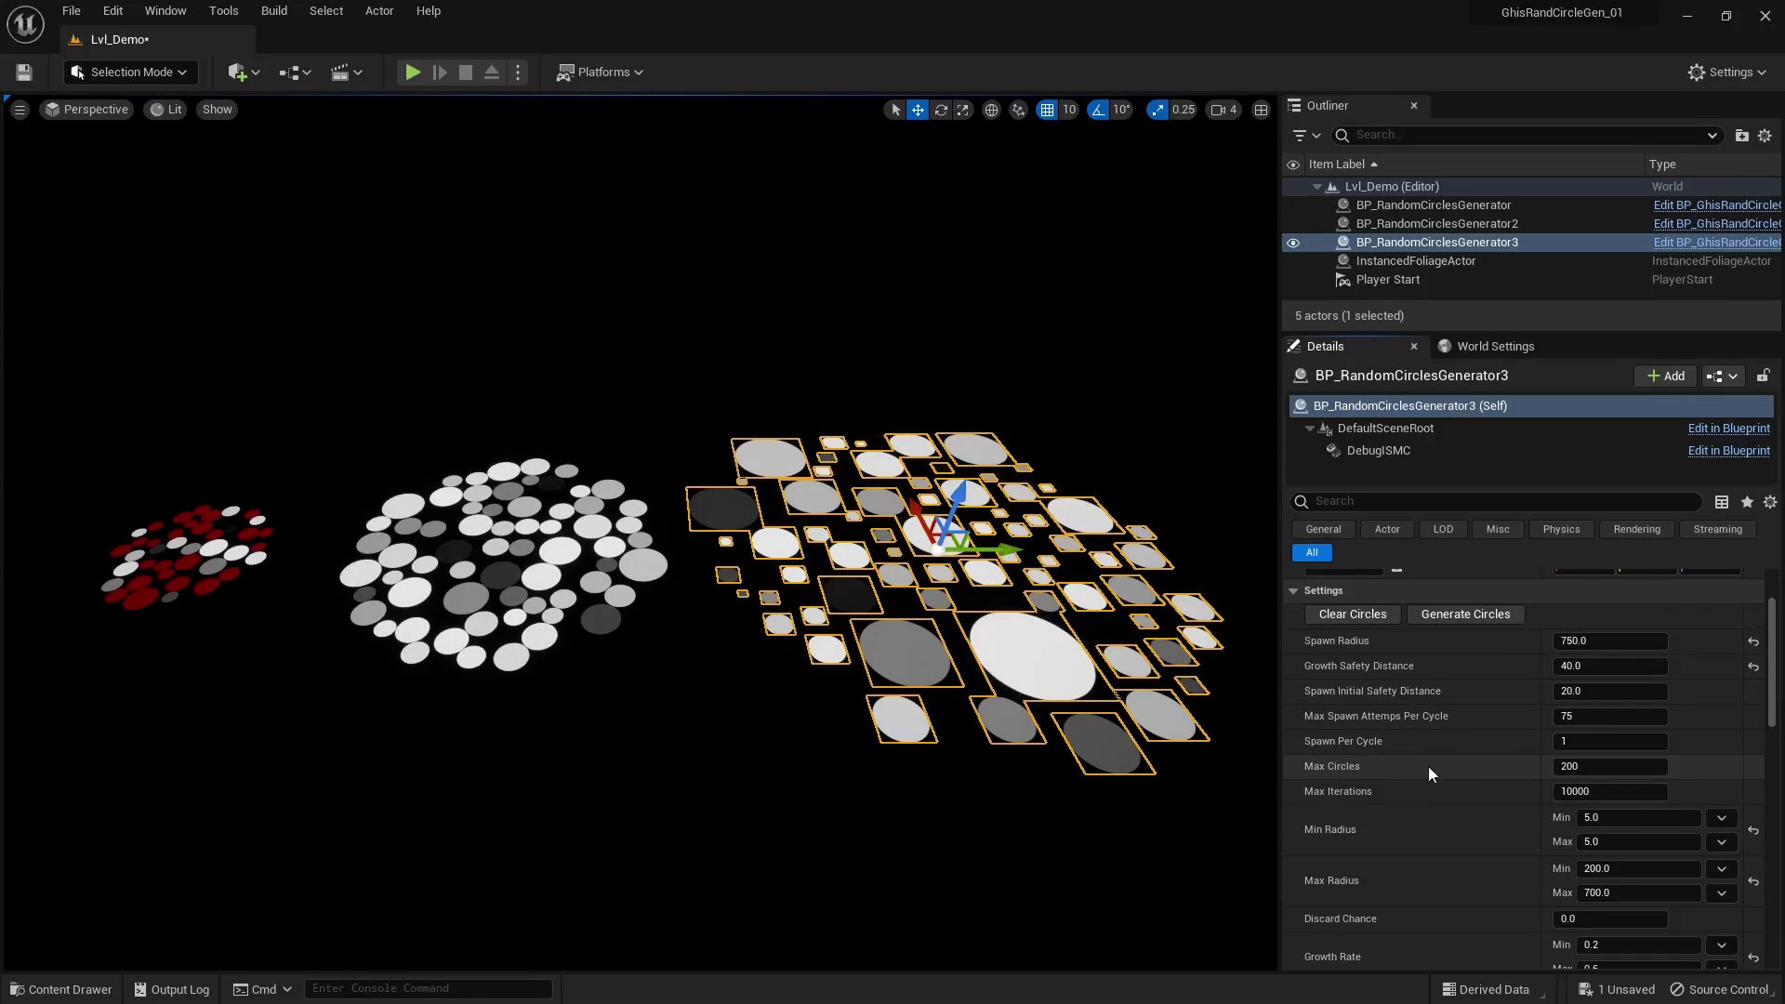
Lower Max Circles to 10, regenerate the field several times, then set Max Circles back to 200.
{"action": "left_click_drag", "start_coordinate": [1592, 765], "coordinate": [1543, 766]}
{"action": "left_click", "coordinate": [1471, 617]}
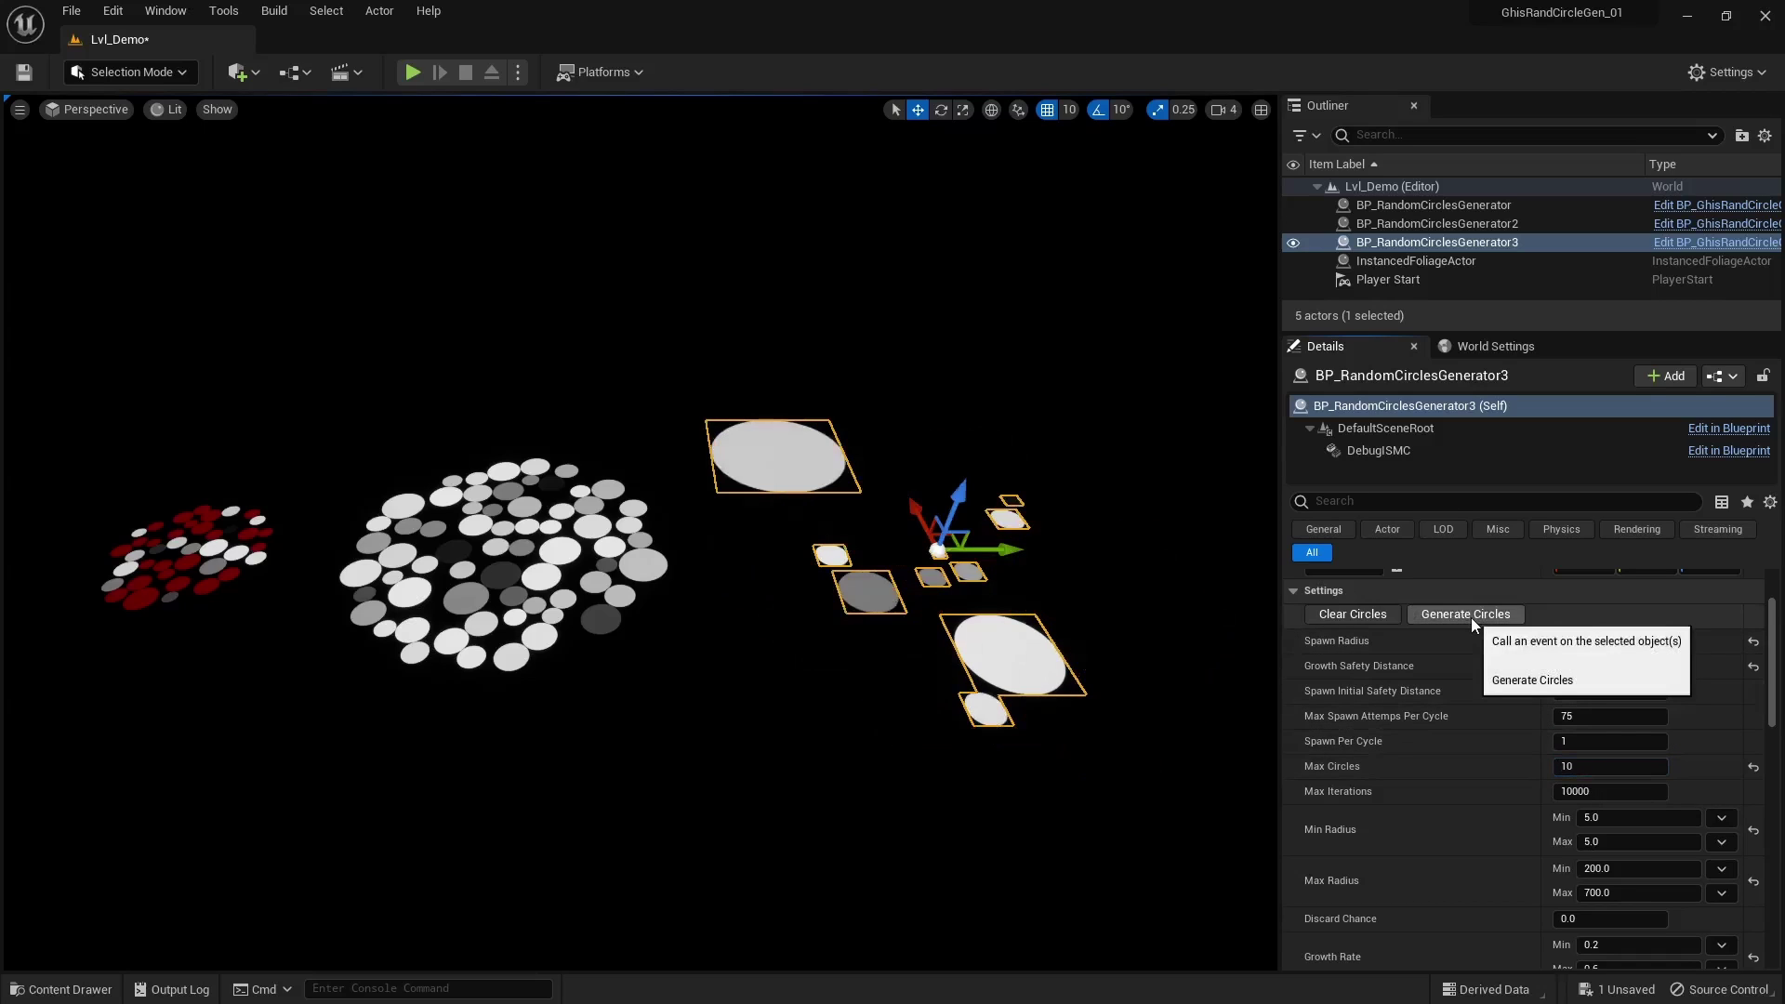
{"action": "left_click", "coordinate": [1474, 617]}
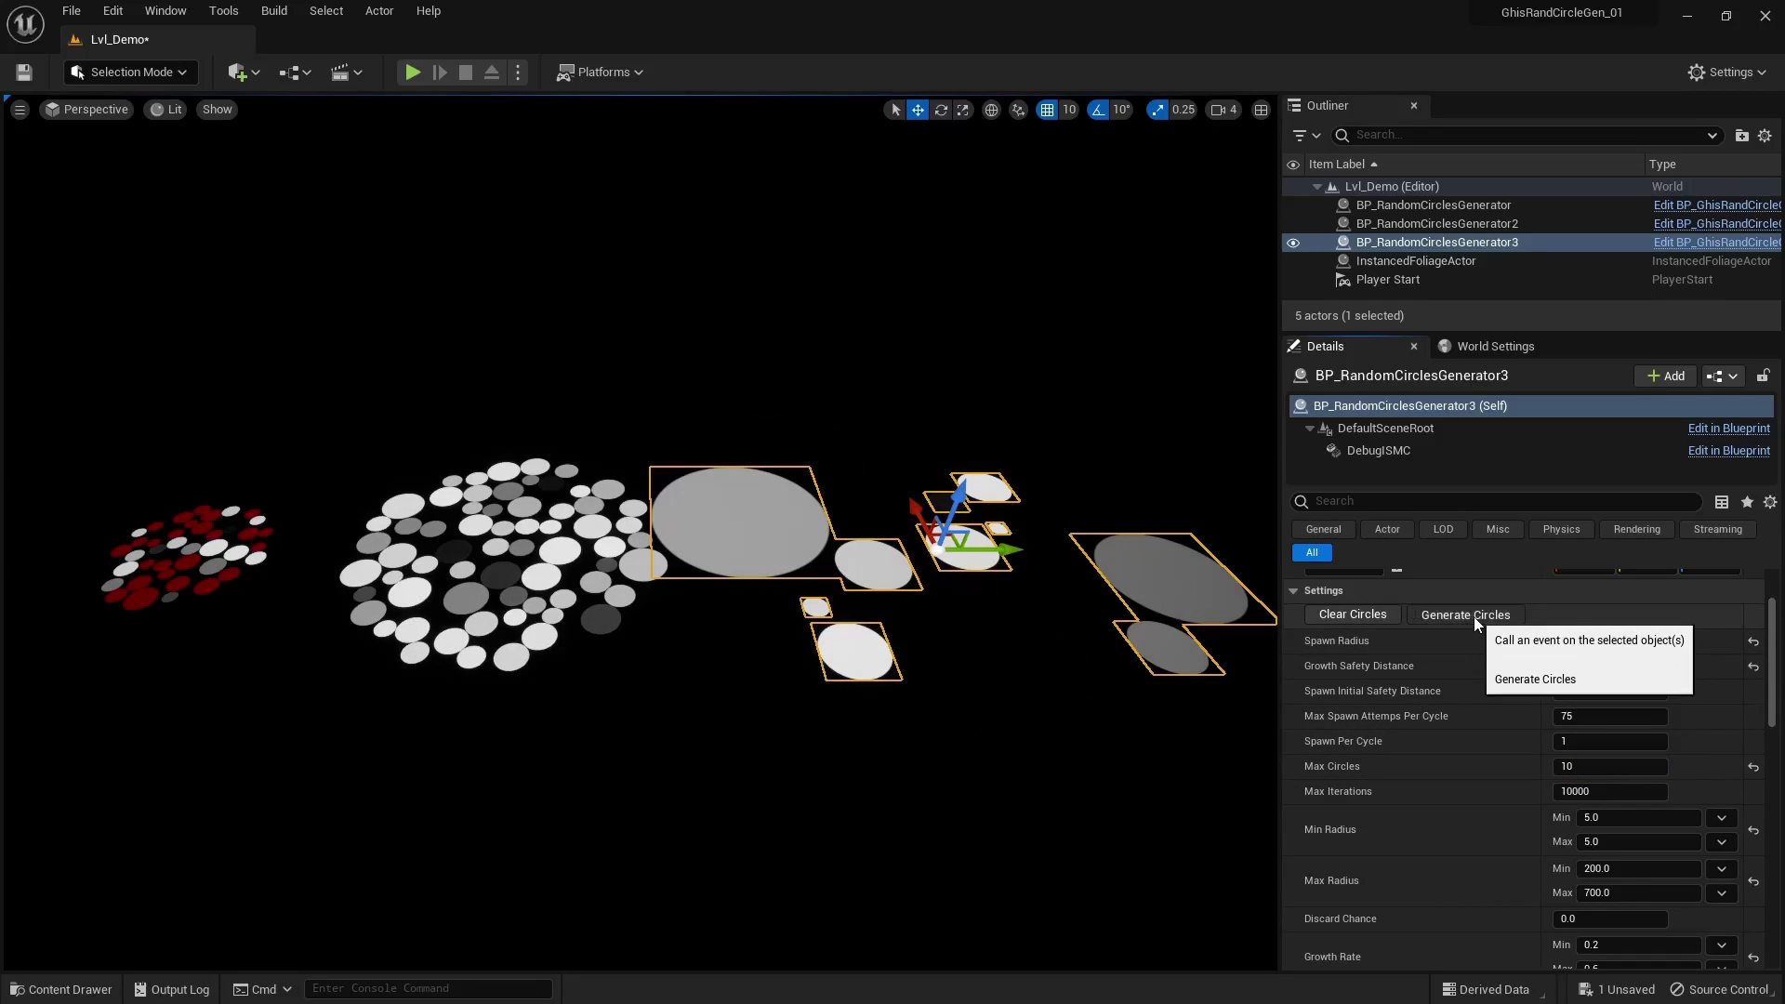
{"action": "left_click", "coordinate": [1474, 616]}
{"action": "left_click", "coordinate": [1623, 764]}
{"action": "type", "text": "200"}
{"action": "key", "text": "Return"}
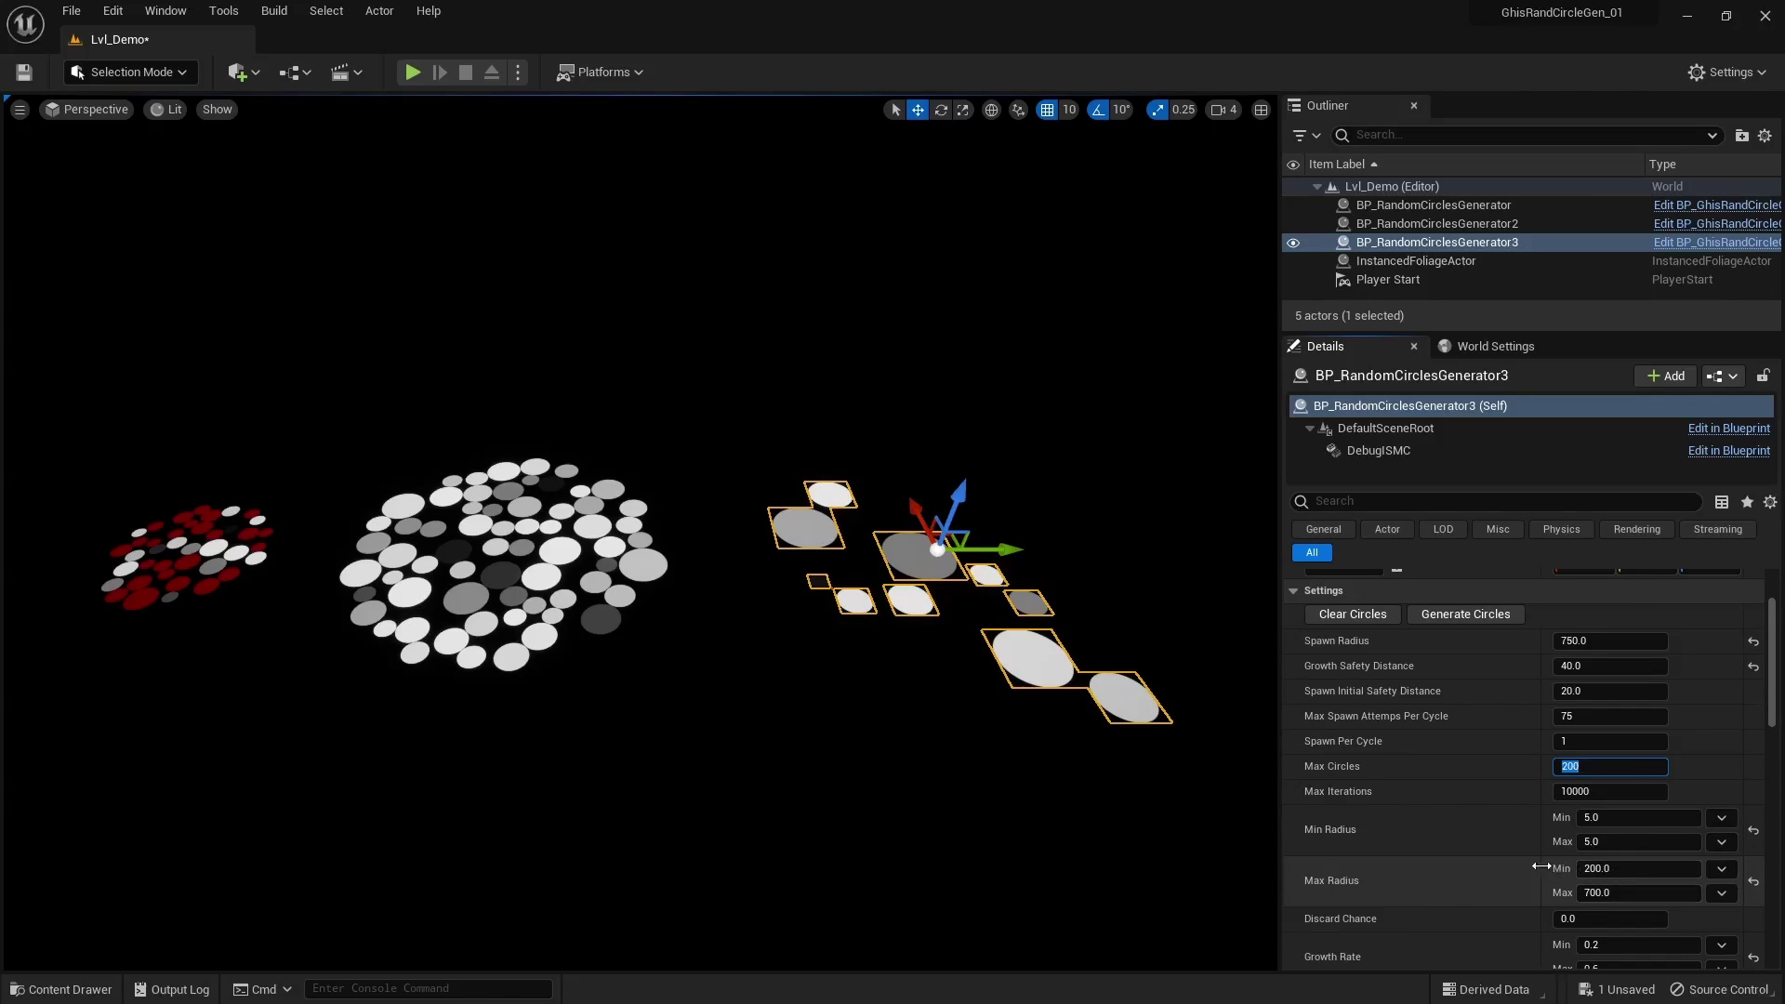
Set Discard Chance to .5 and regenerate the third field into densely packed circles.
{"action": "scroll", "coordinate": [1529, 870], "scroll_direction": "down", "scroll_amount": 2}
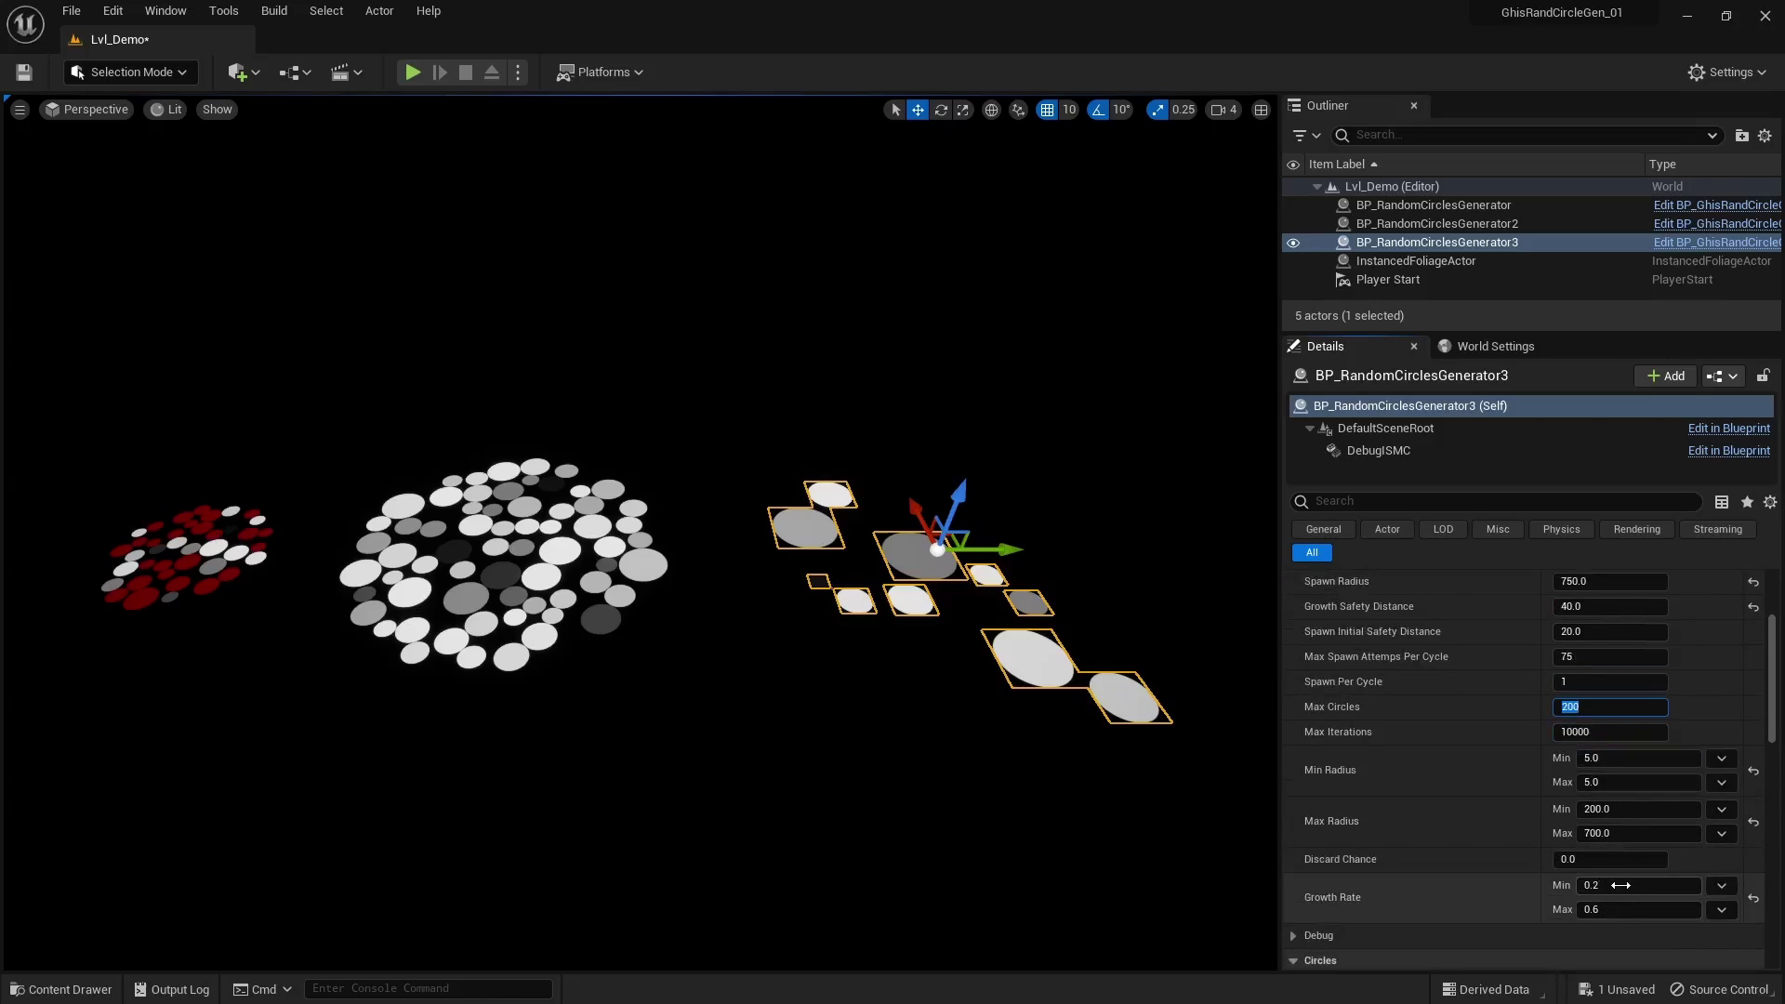
{"action": "left_click", "coordinate": [1596, 868]}
{"action": "type", "text": ".5"}
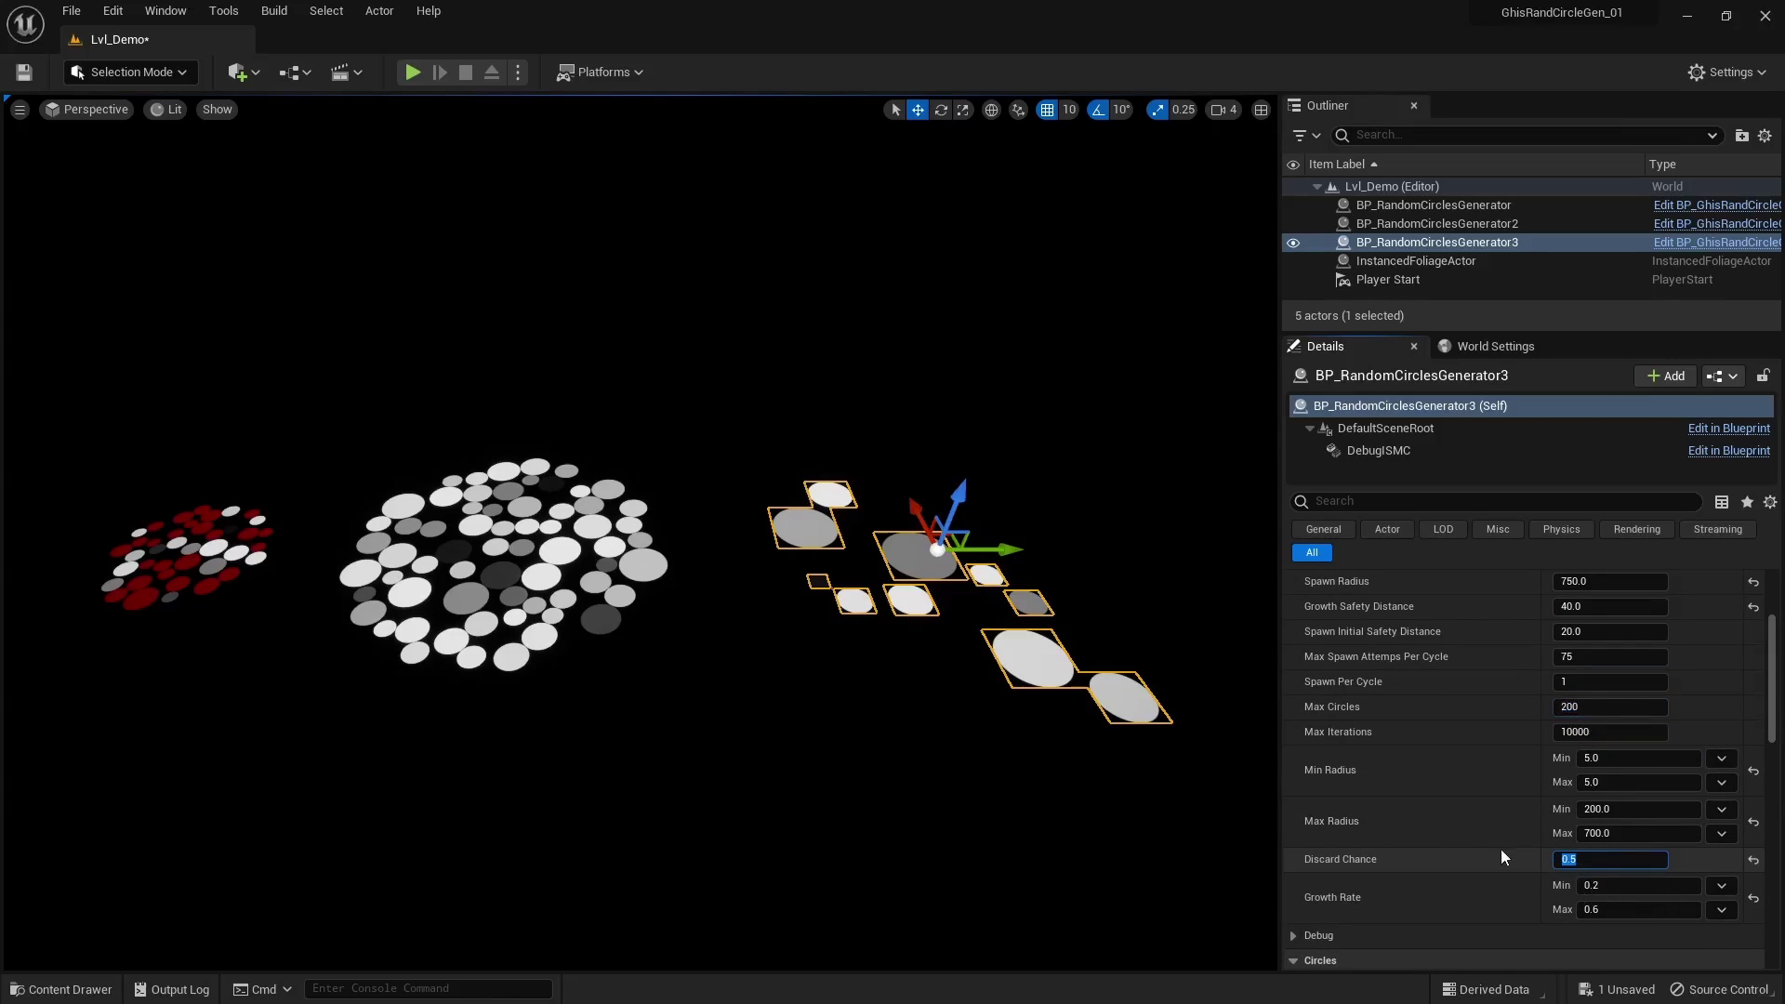
{"action": "scroll", "coordinate": [1504, 860], "scroll_direction": "up", "scroll_amount": 5}
{"action": "left_click", "coordinate": [1457, 704]}
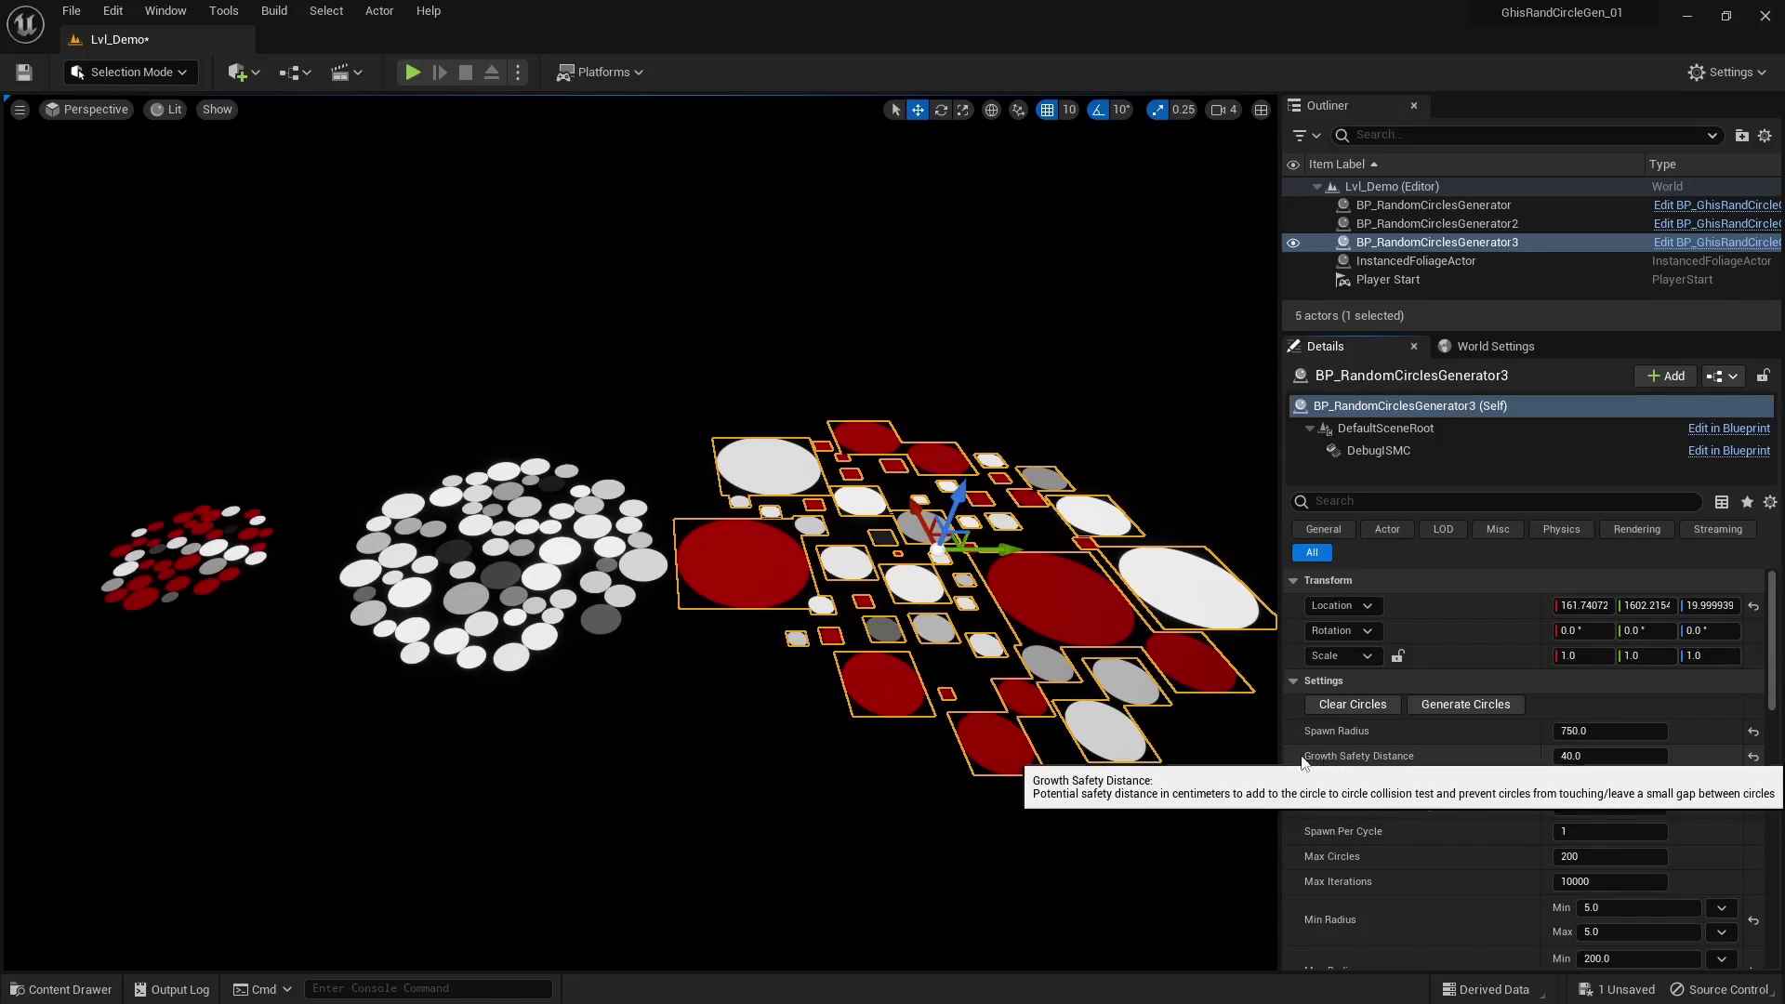
Expand the third generator's 28-entry Generated Circles array and copy it.
{"action": "scroll", "coordinate": [1354, 764], "scroll_direction": "down", "scroll_amount": 5}
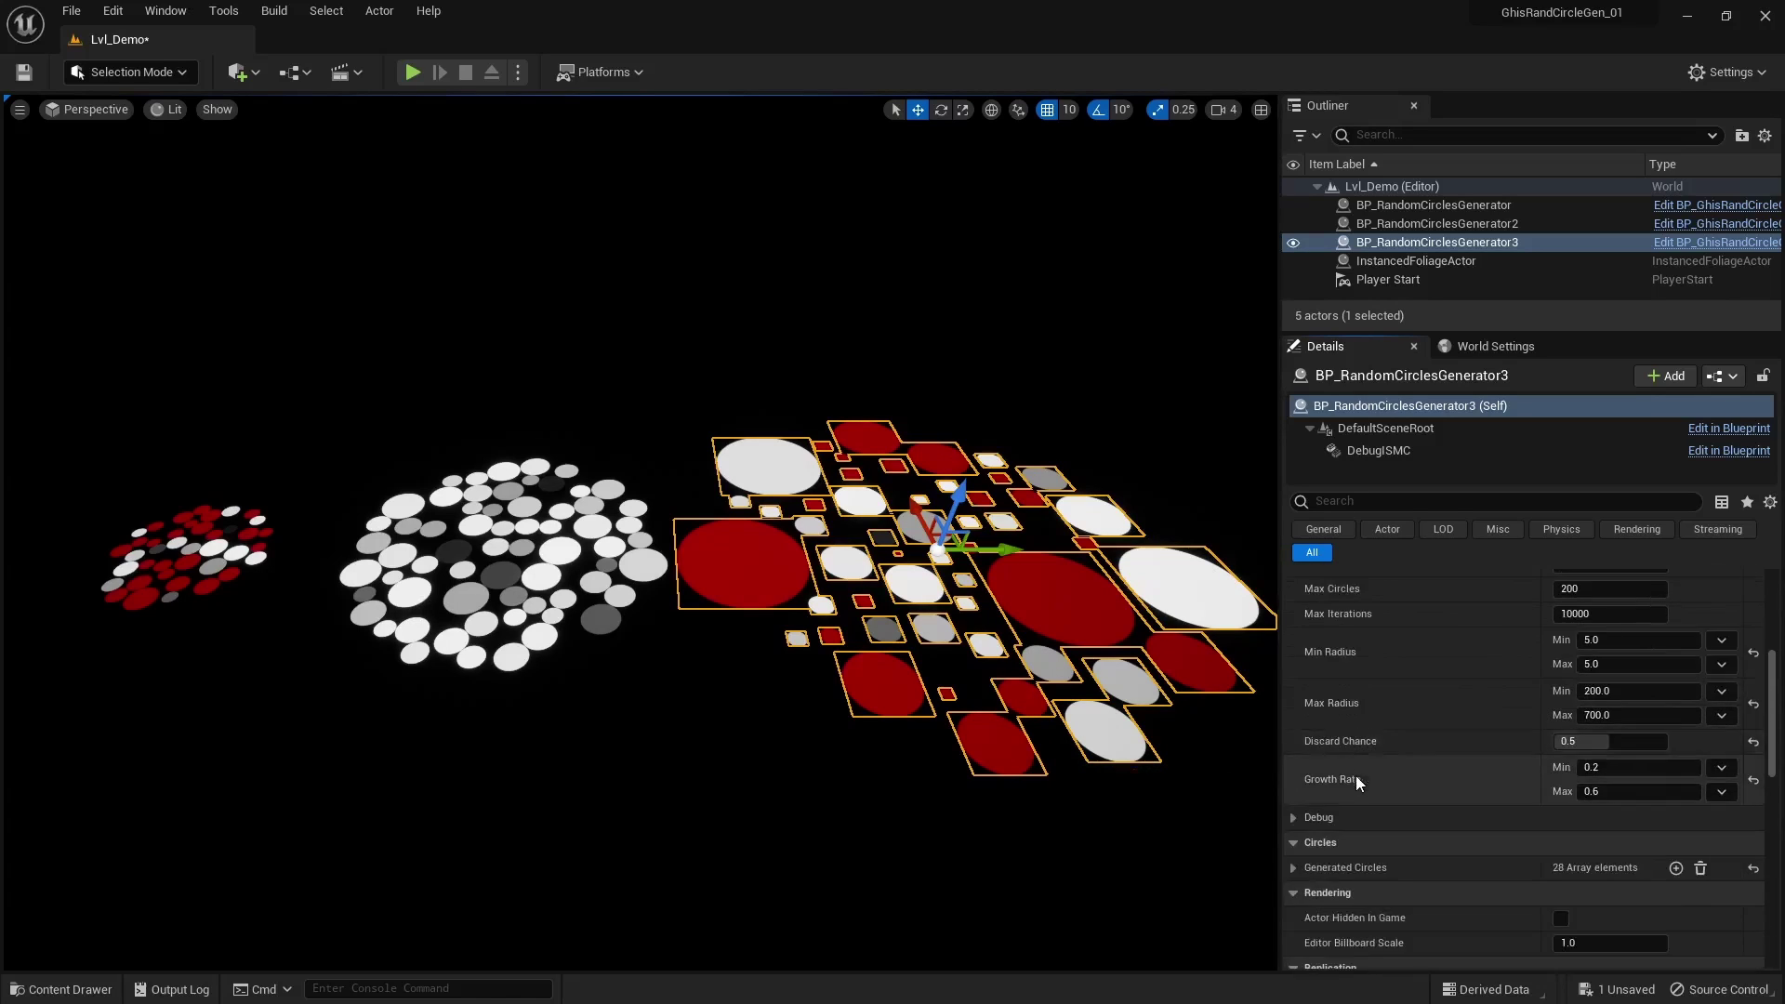
{"action": "left_click", "coordinate": [1292, 869]}
{"action": "scroll", "coordinate": [1476, 811], "scroll_direction": "down", "scroll_amount": 8}
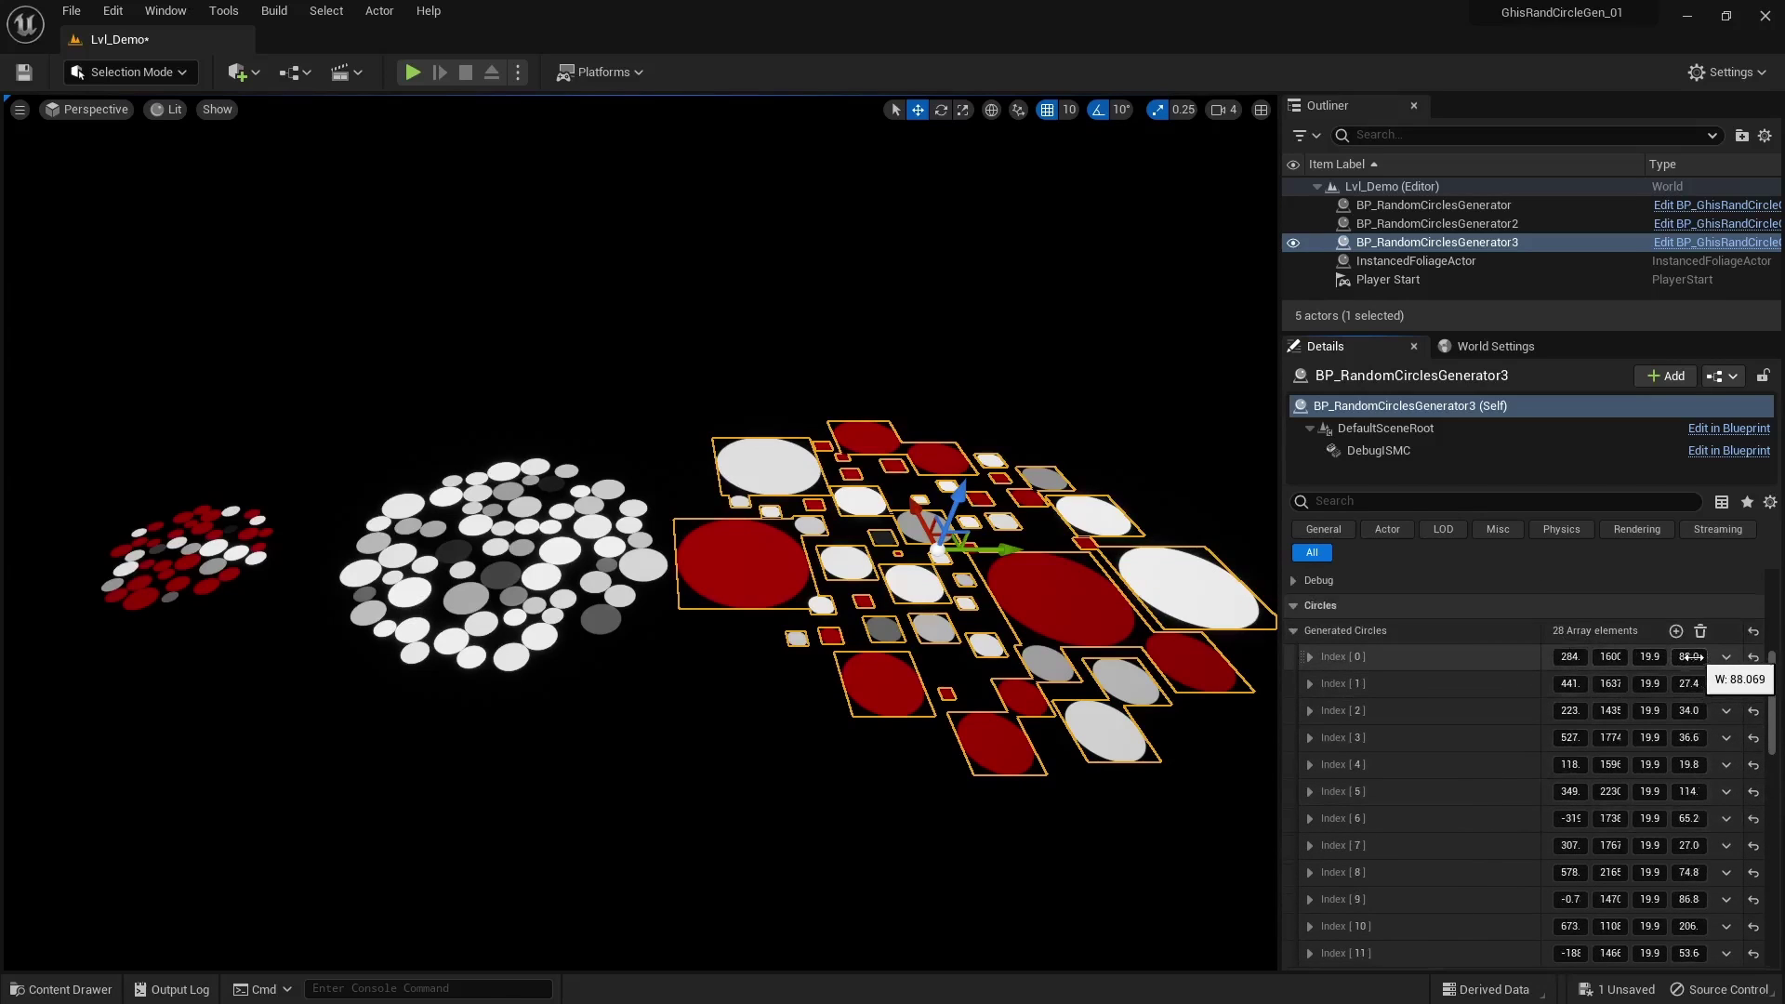
{"action": "right_click", "coordinate": [1371, 630]}
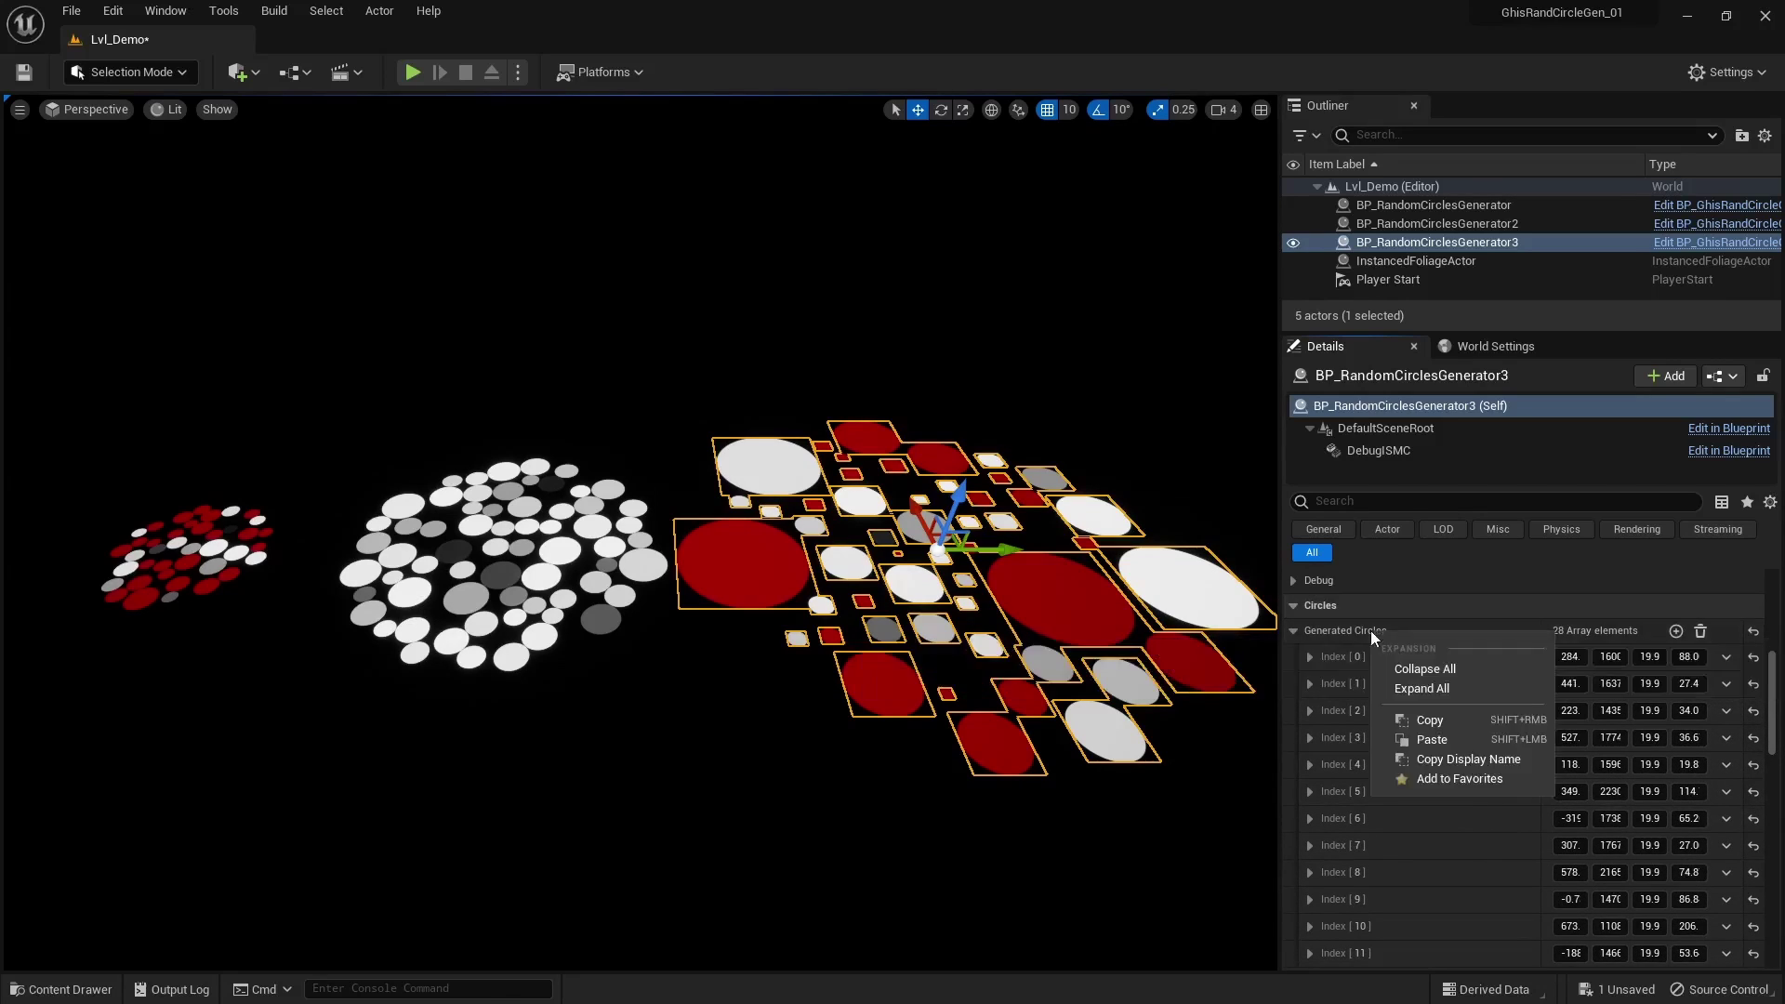
{"action": "left_click", "coordinate": [1445, 715]}
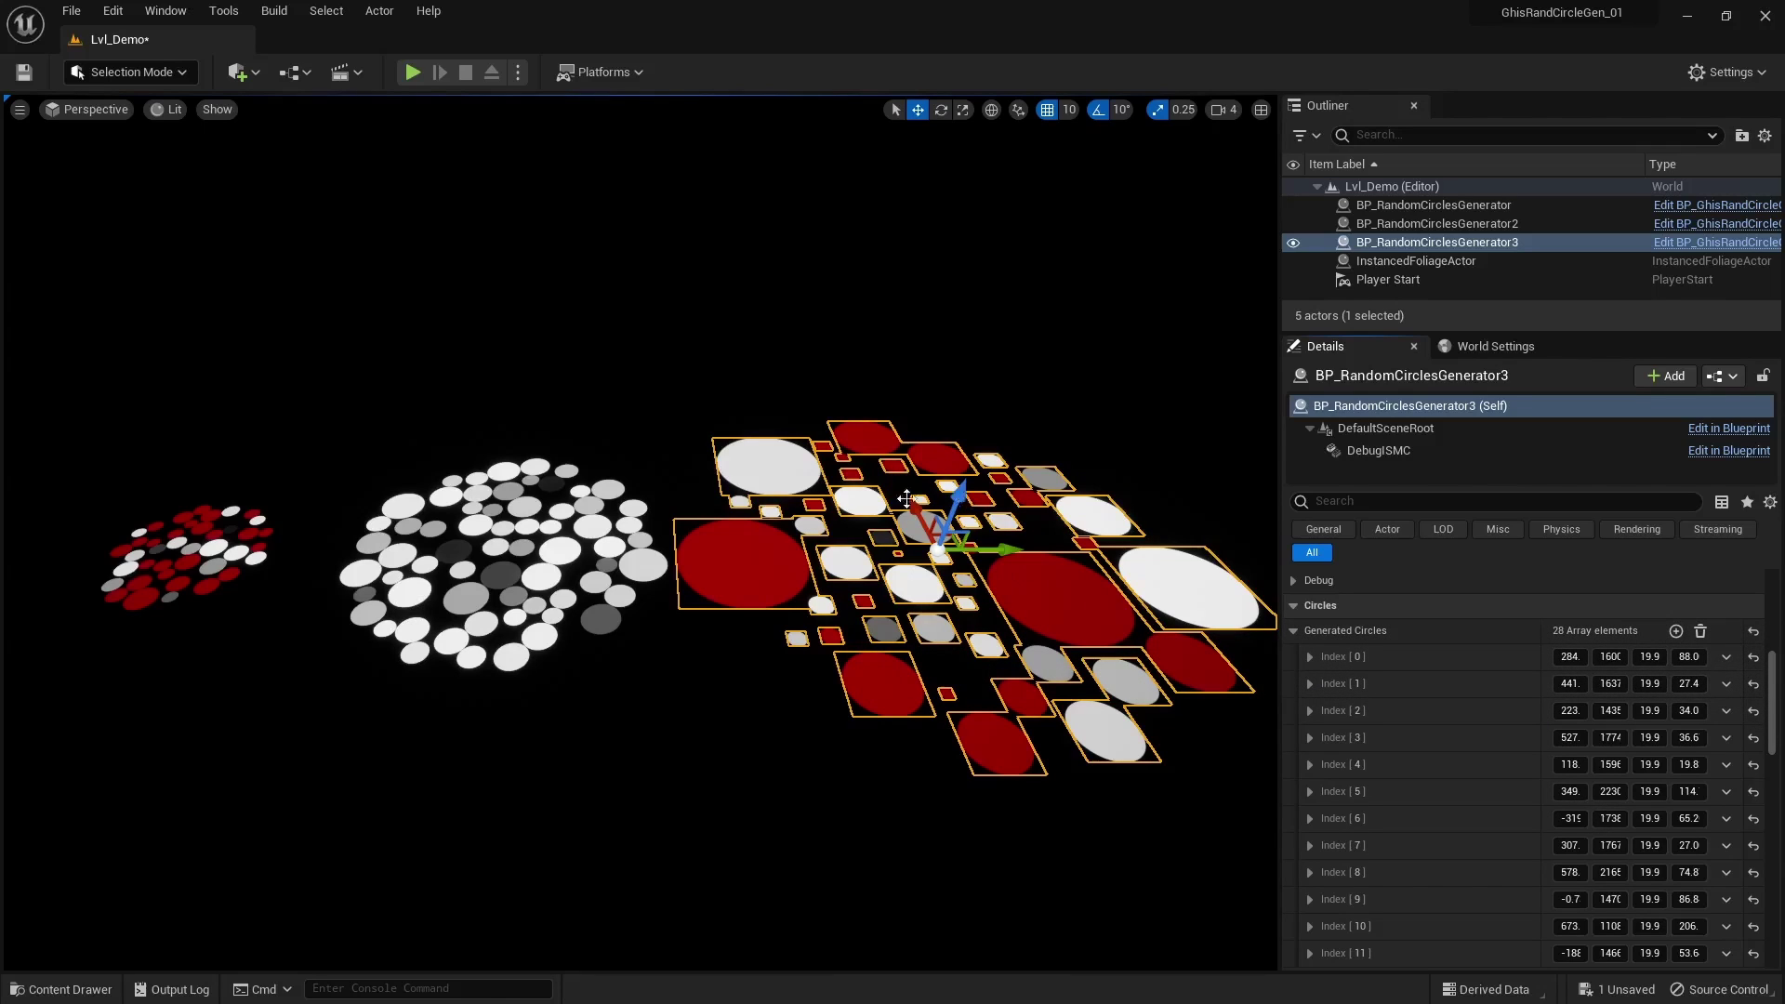
{"action": "left_click", "coordinate": [613, 606]}
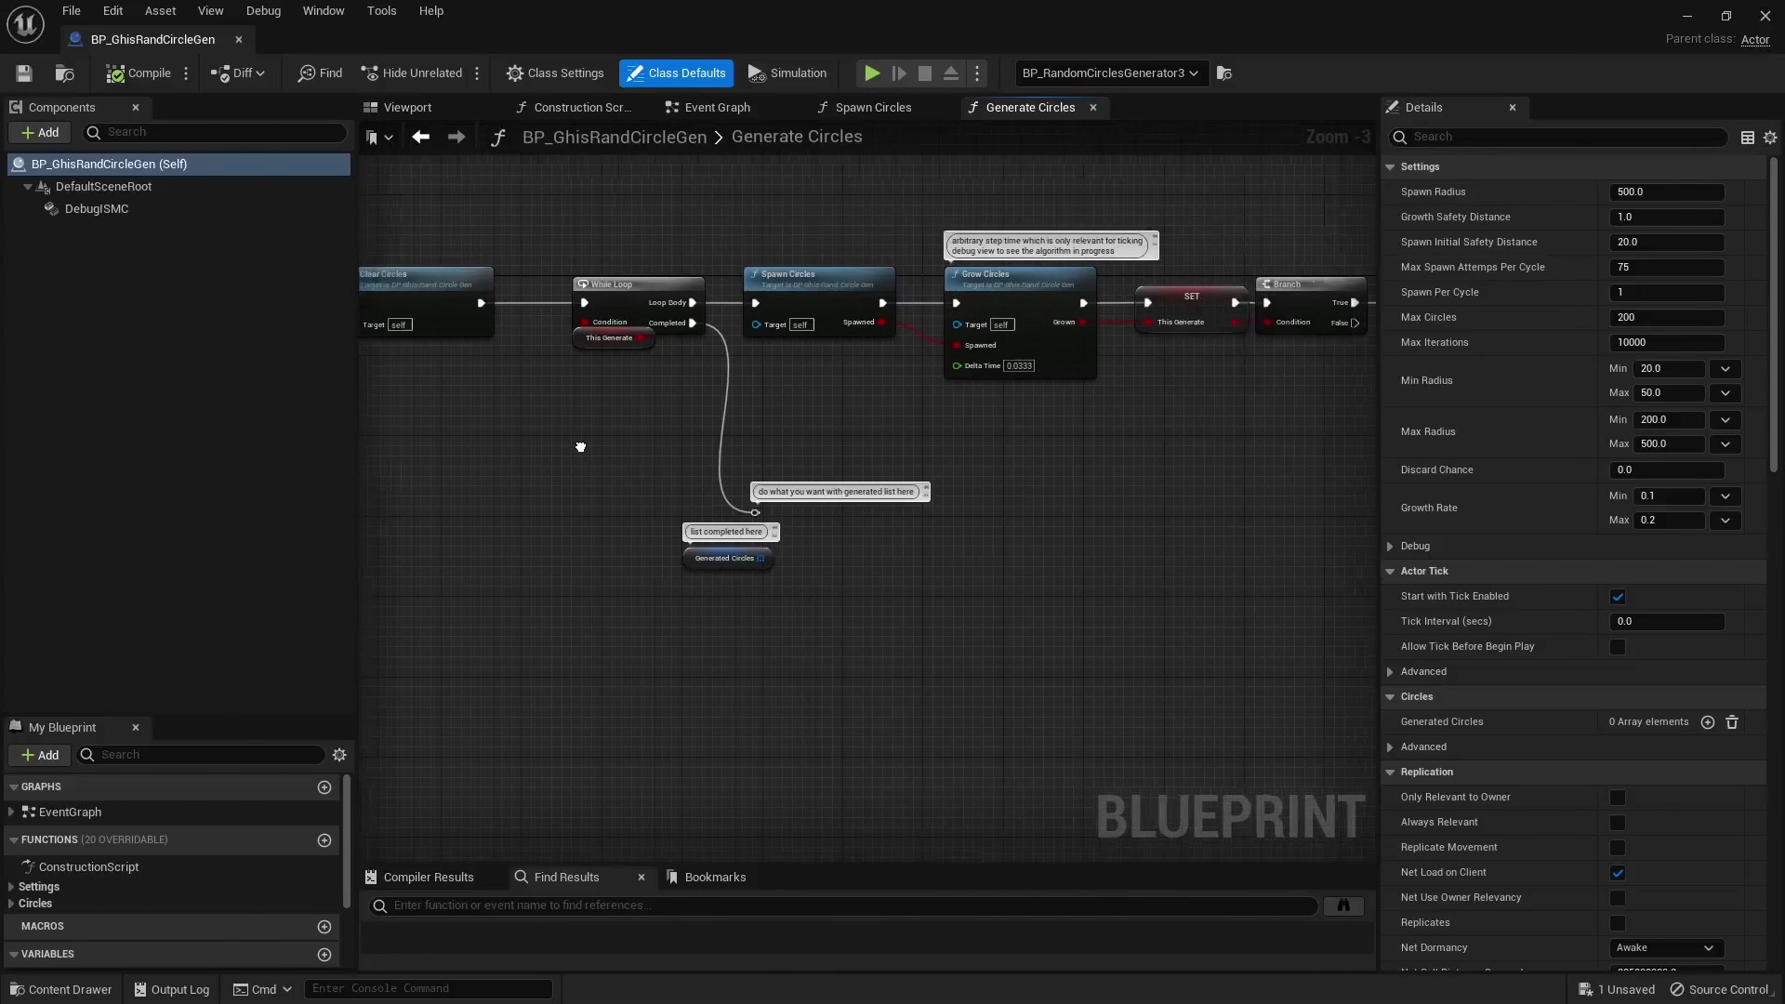
{"action": "right_click_drag", "start_coordinate": [761, 532], "coordinate": [716, 532]}
{"action": "left_click", "coordinate": [716, 532]}
{"action": "left_click", "coordinate": [946, 585]}
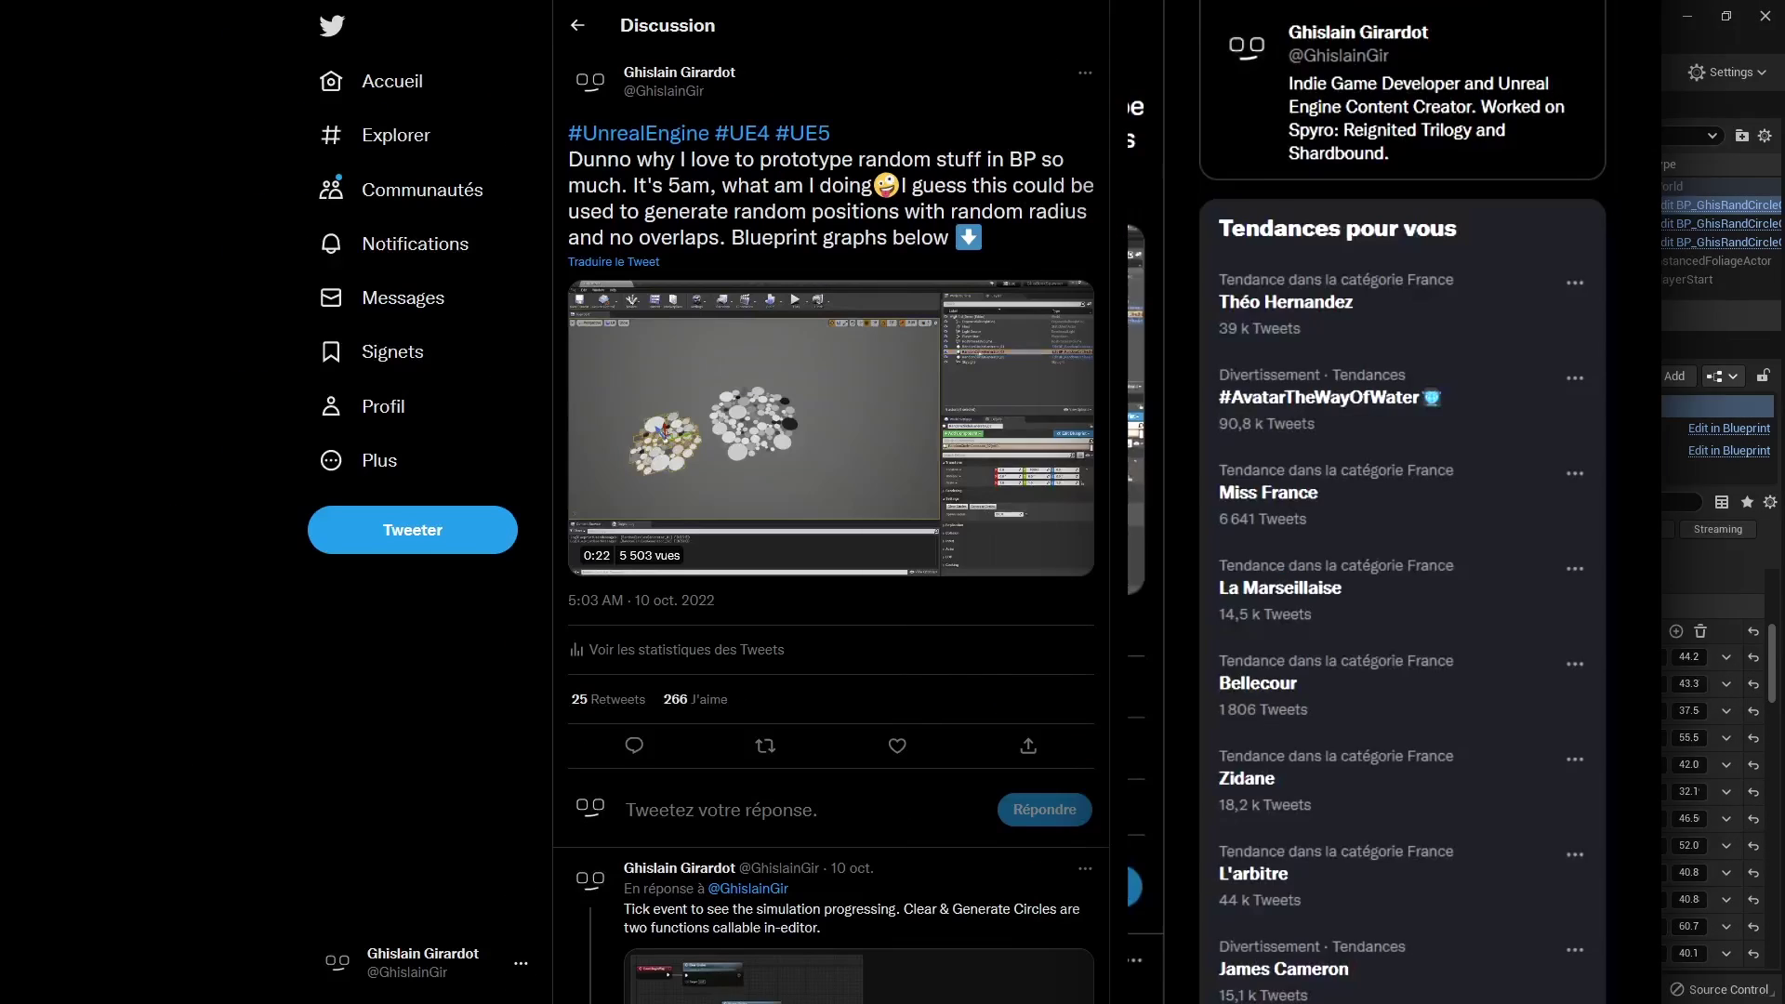
View the growth logic and previous Blueprint graph images full-size, then read further down the thread.
{"action": "middle_click", "coordinate": [1557, 330]}
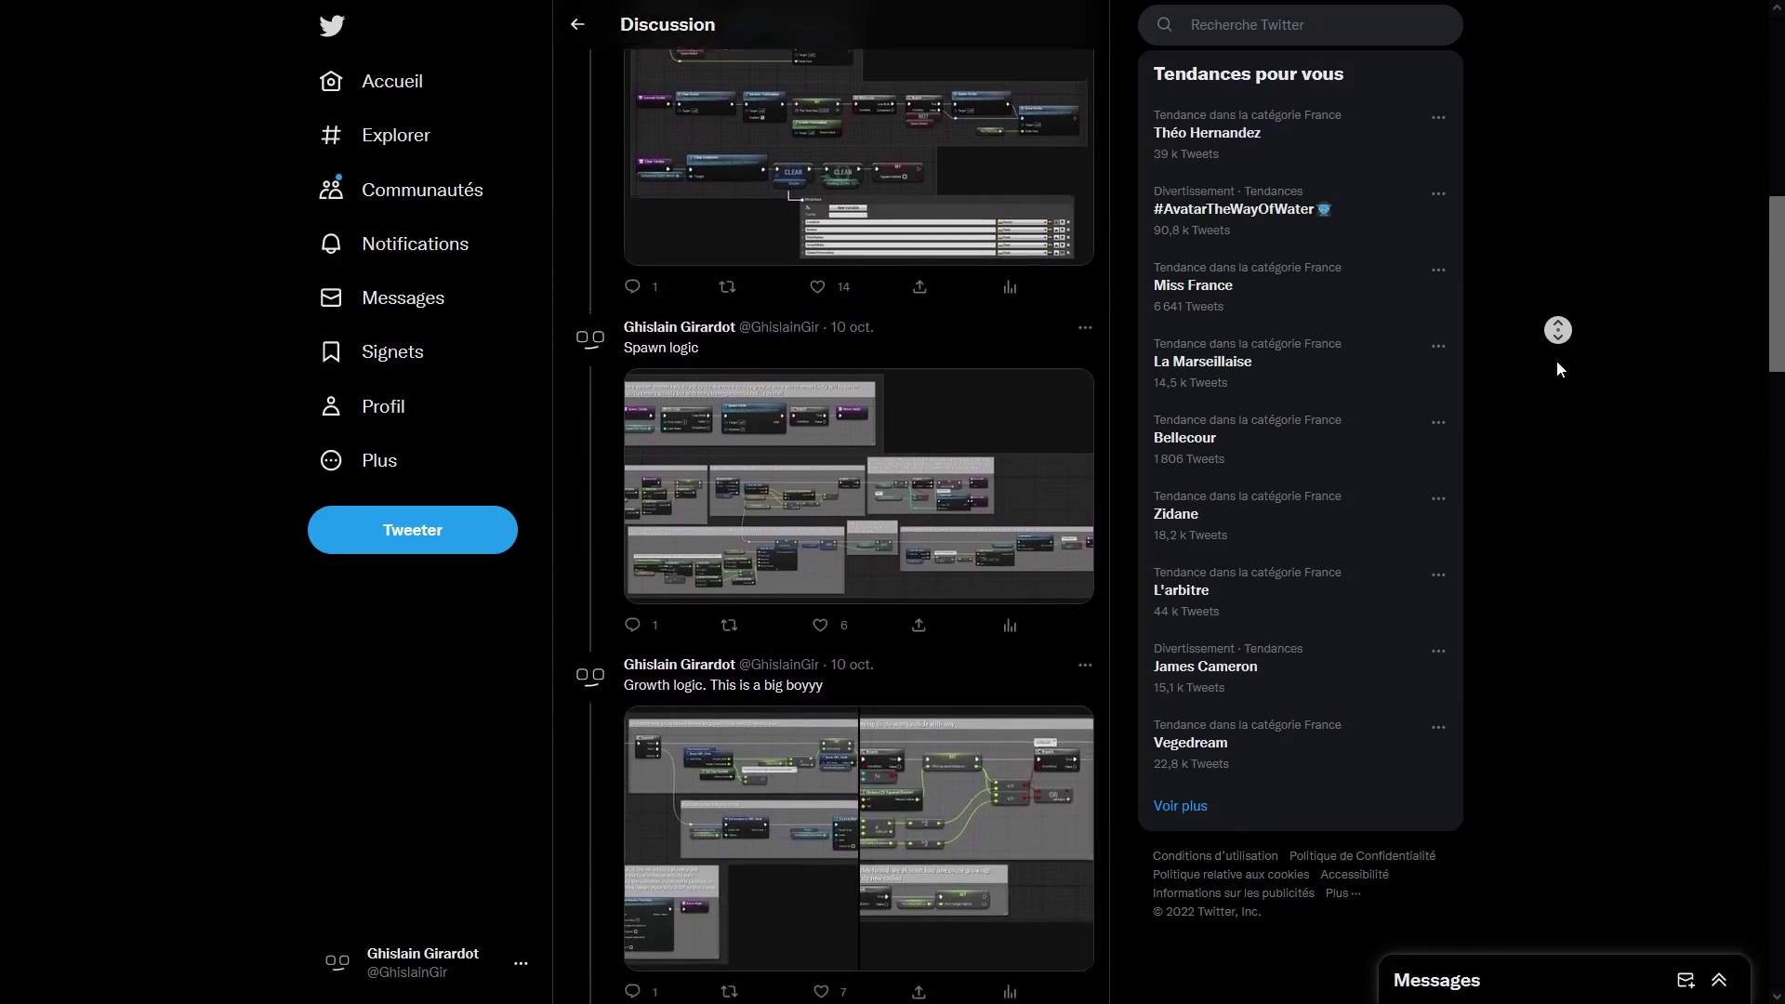
{"action": "middle_click", "coordinate": [1558, 364]}
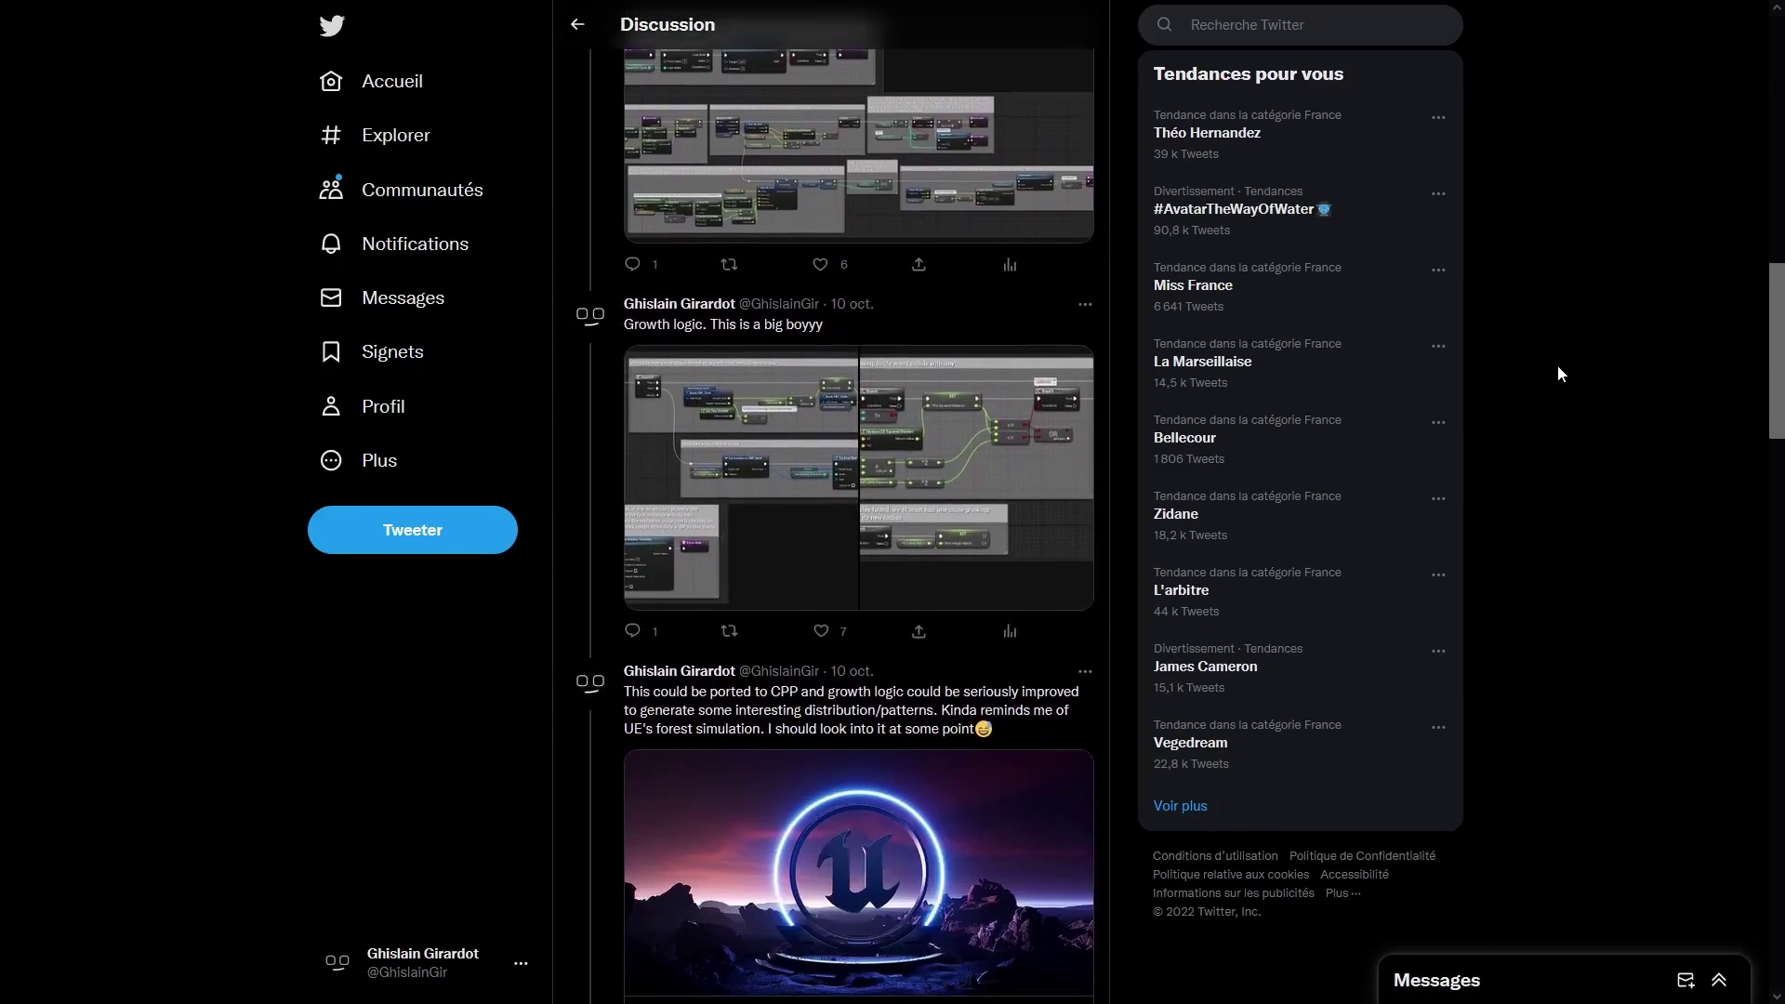
{"action": "left_click", "coordinate": [890, 406]}
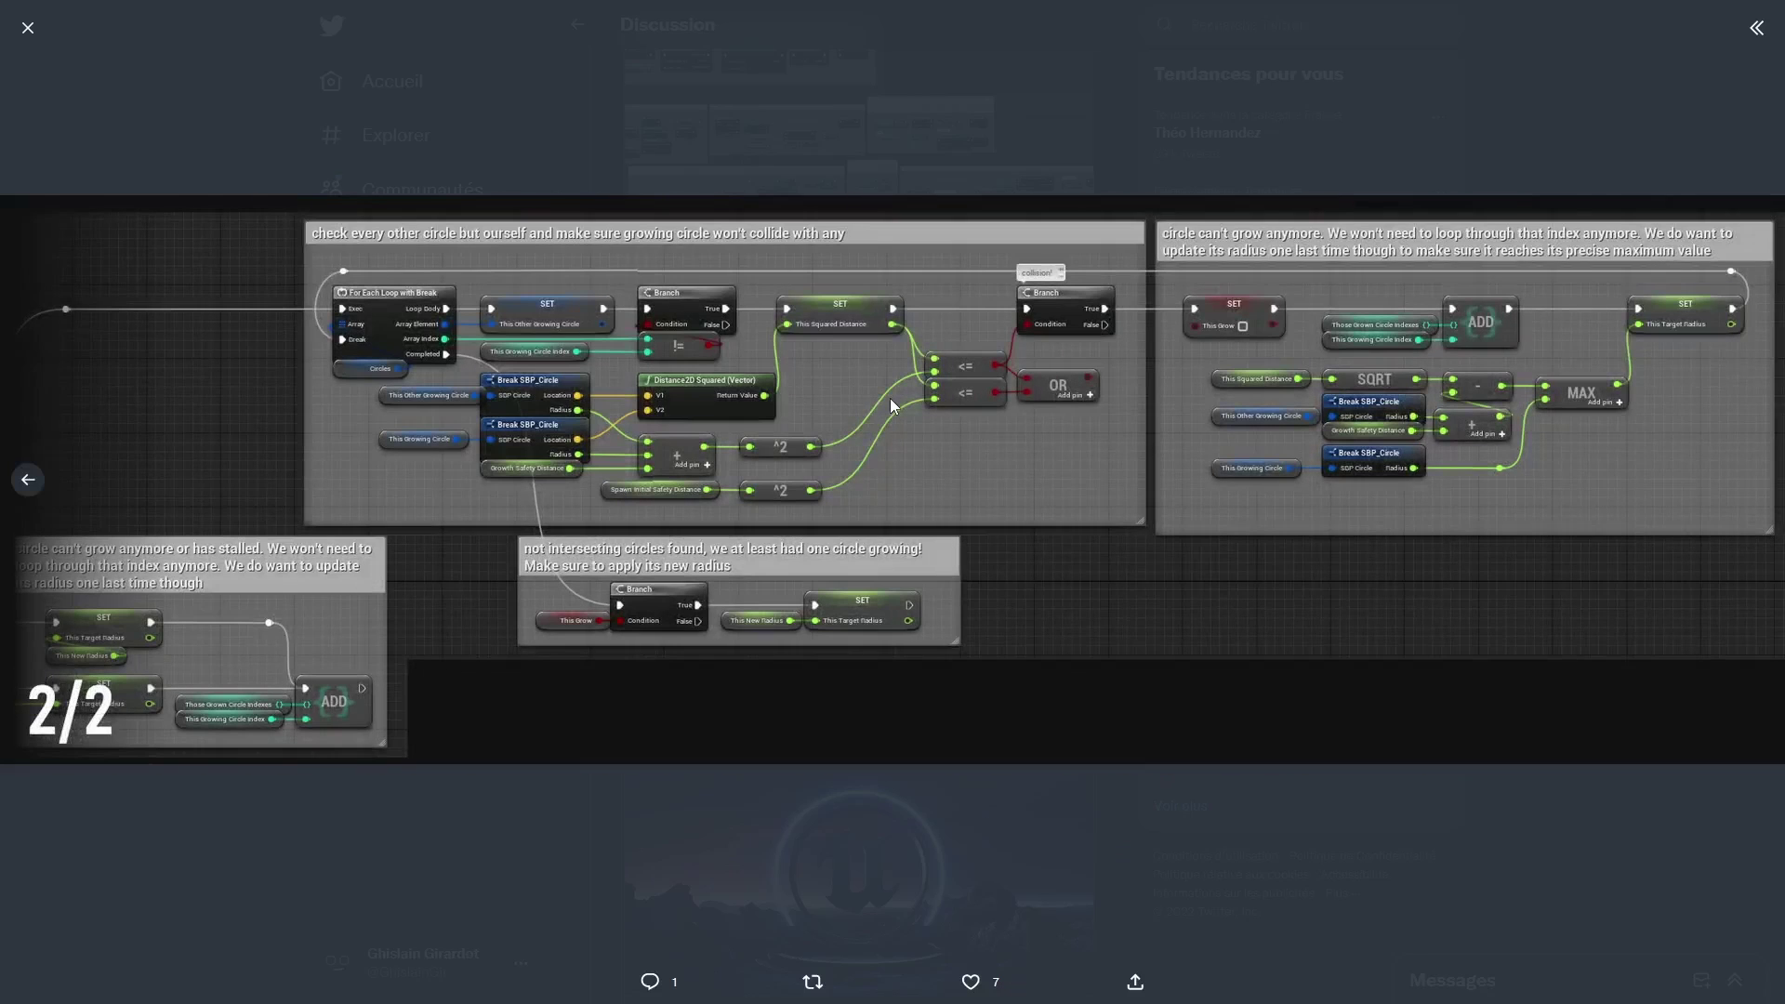
{"action": "left_click", "coordinate": [30, 480]}
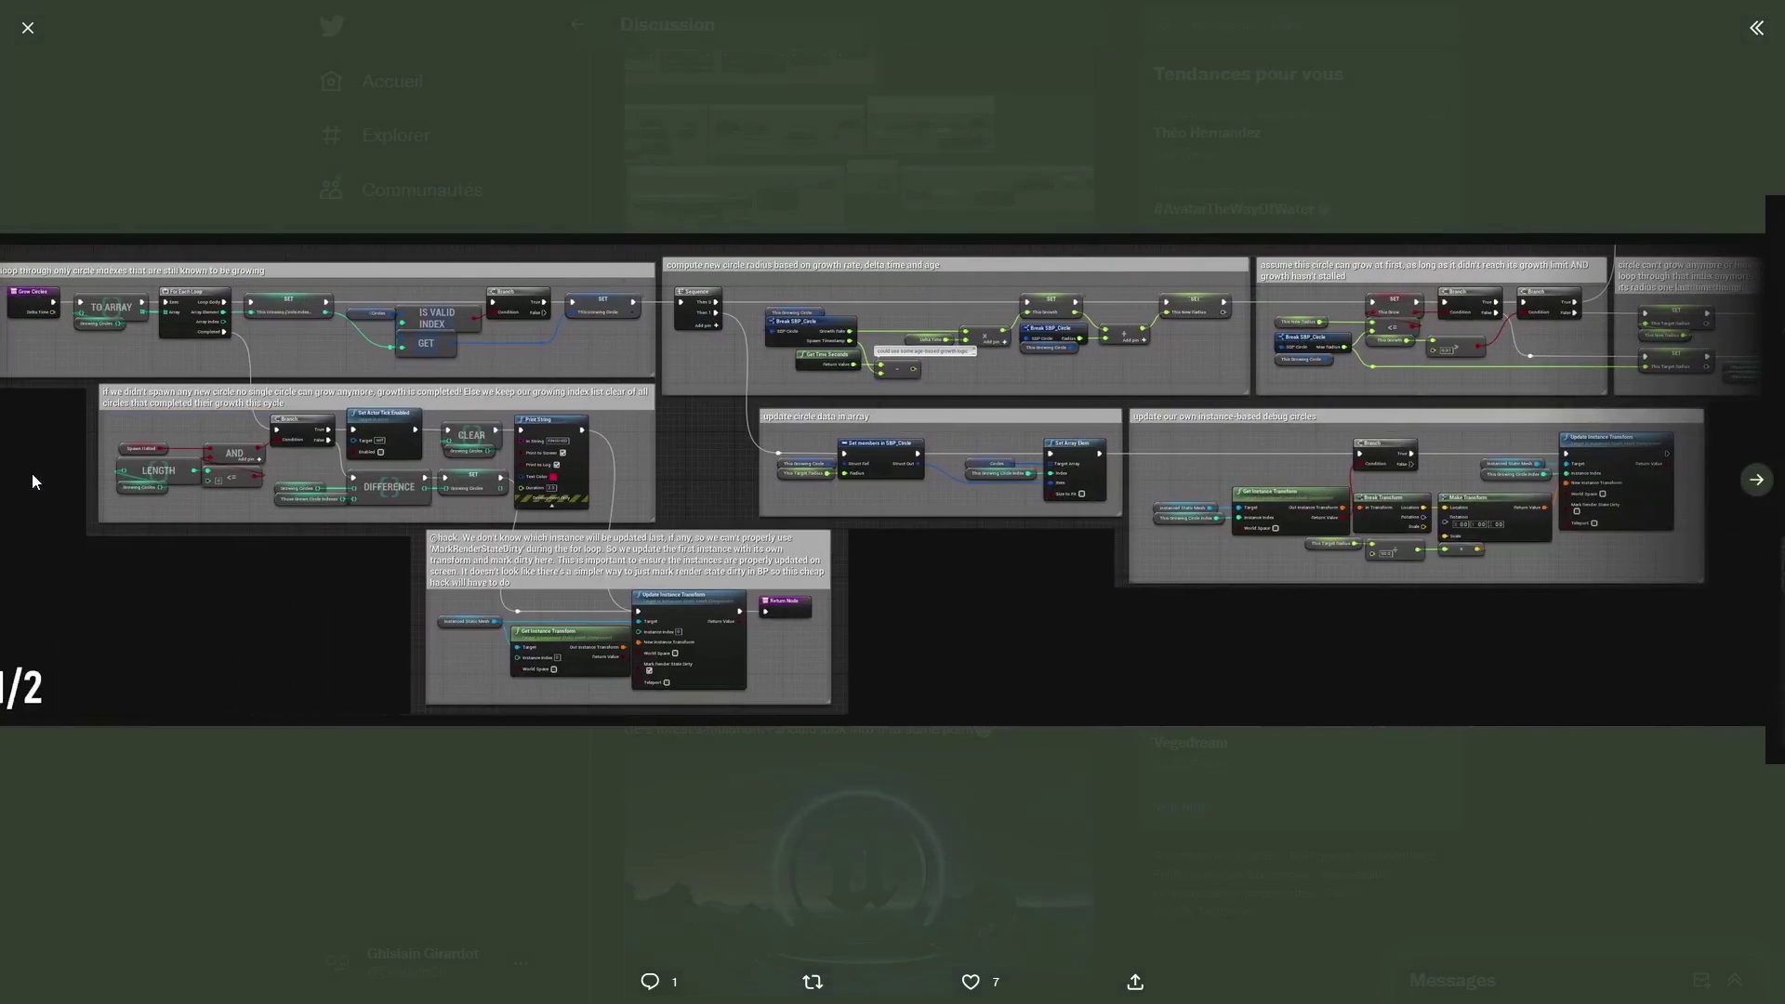
{"action": "left_click", "coordinate": [28, 29]}
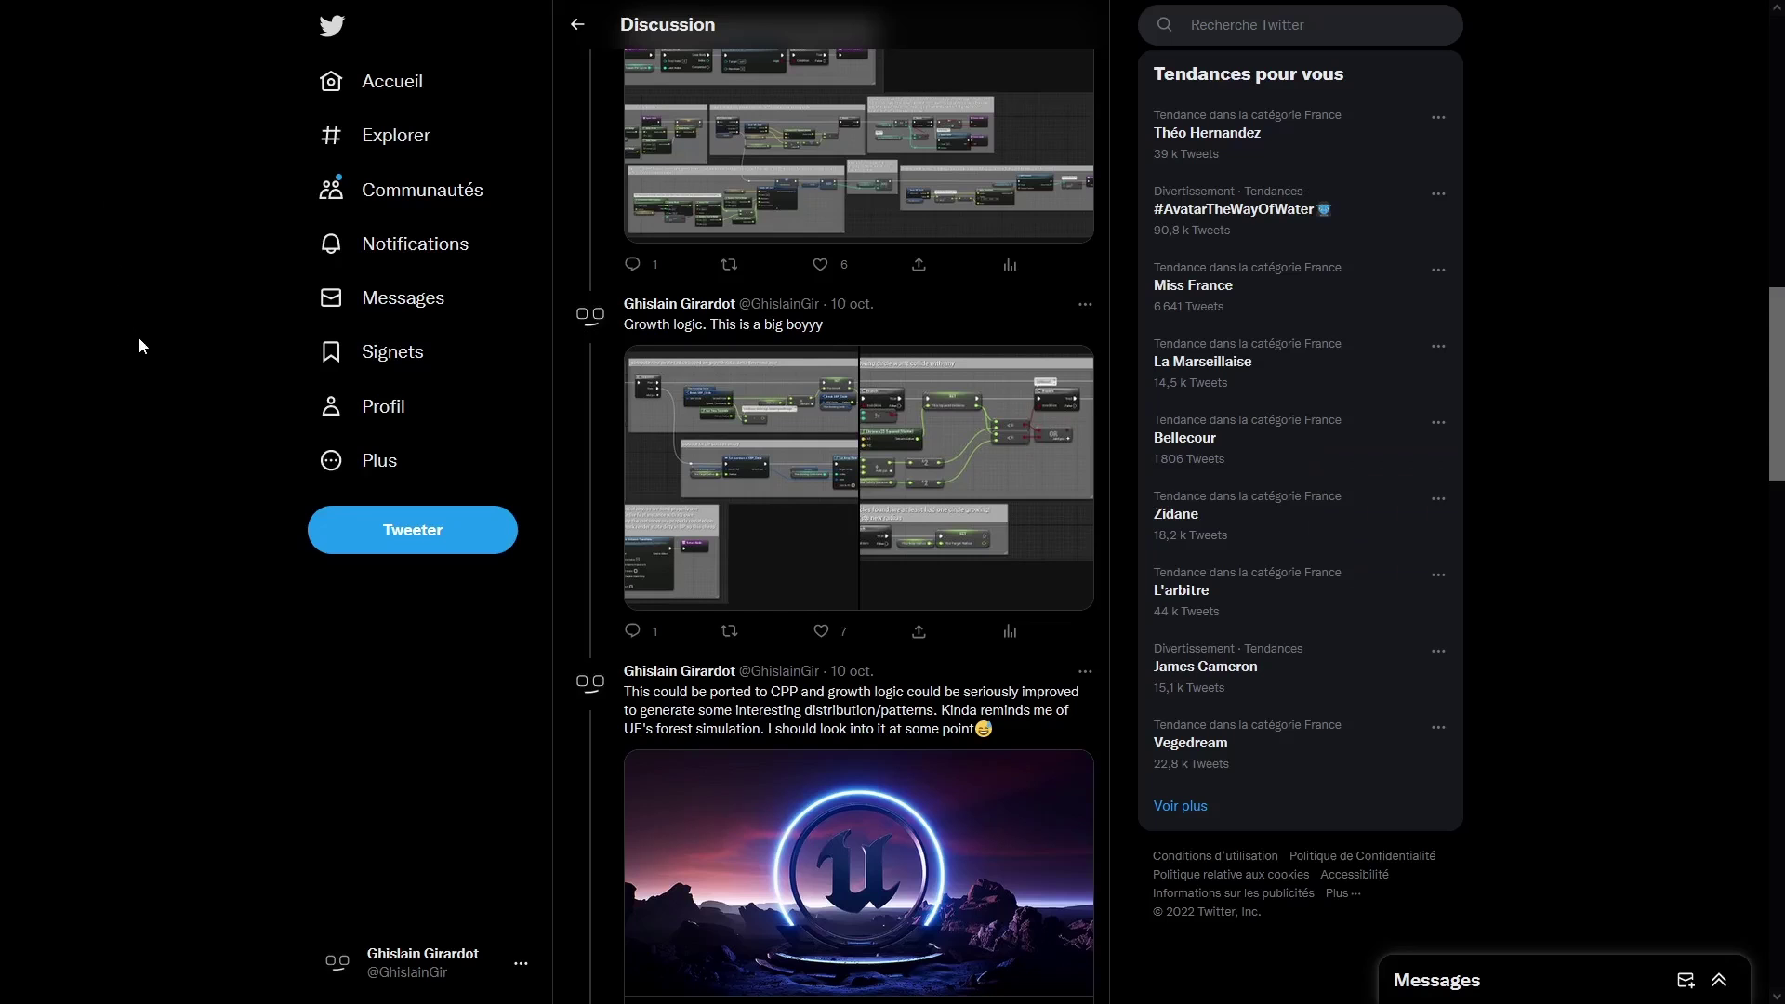
{"action": "scroll", "coordinate": [150, 422], "scroll_direction": "down", "scroll_amount": 4}
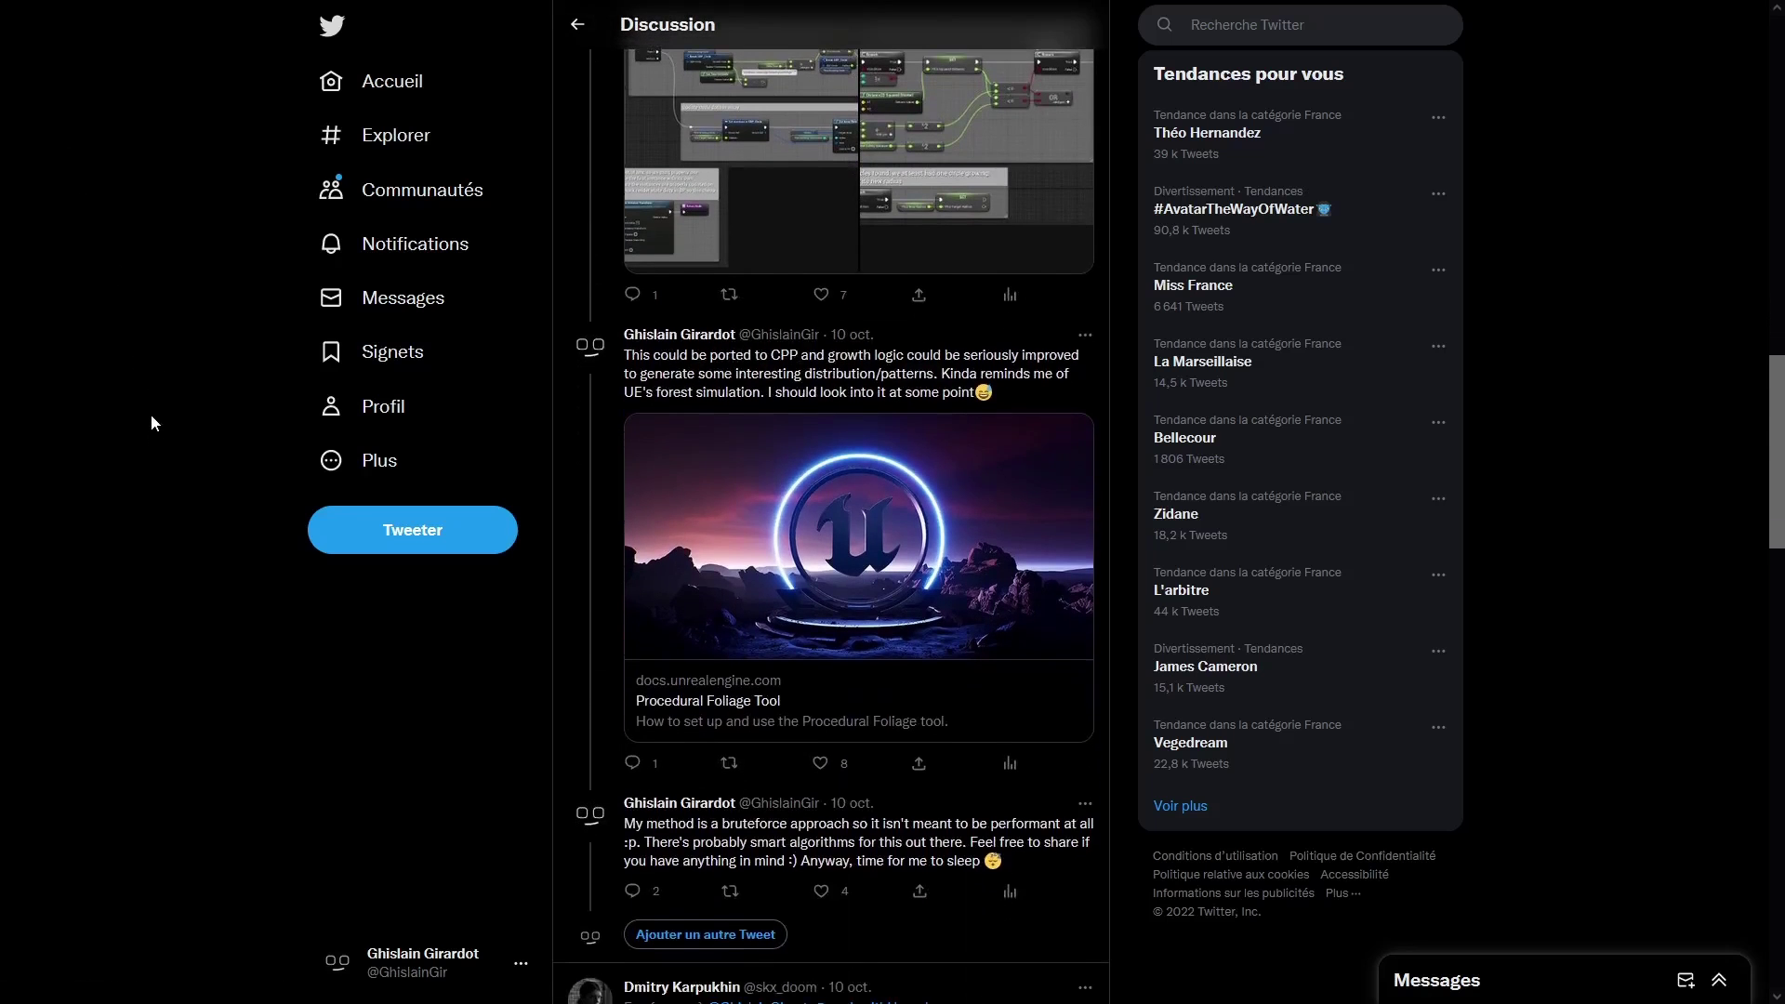